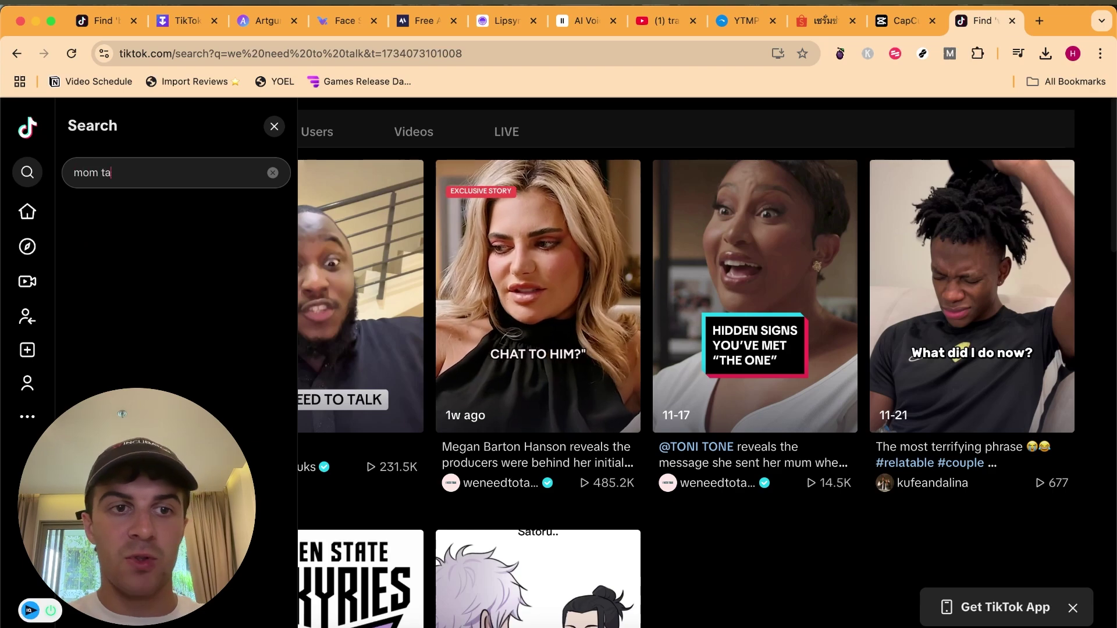
Search TikTok for "mom talk" and browse the resulting videos for a suitable talking-head clip
key("Return")
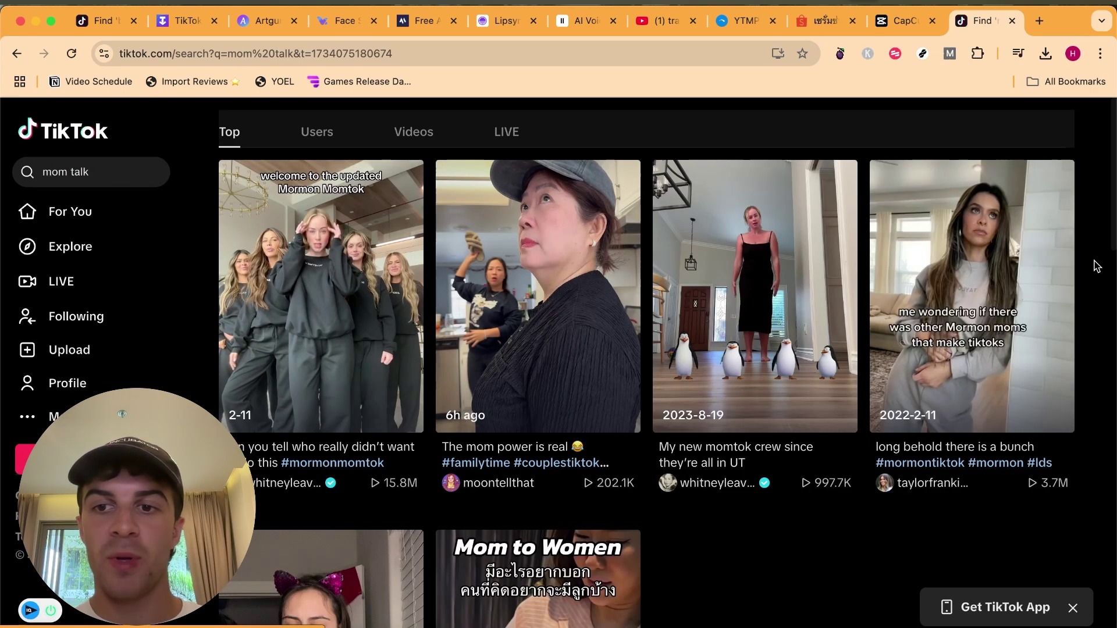
scroll(1073, 272, "down", 10)
scroll(1074, 275, "down", 10)
scroll(1075, 276, "down", 15)
scroll(1074, 276, "down", 8)
scroll(764, 212, "up", 10)
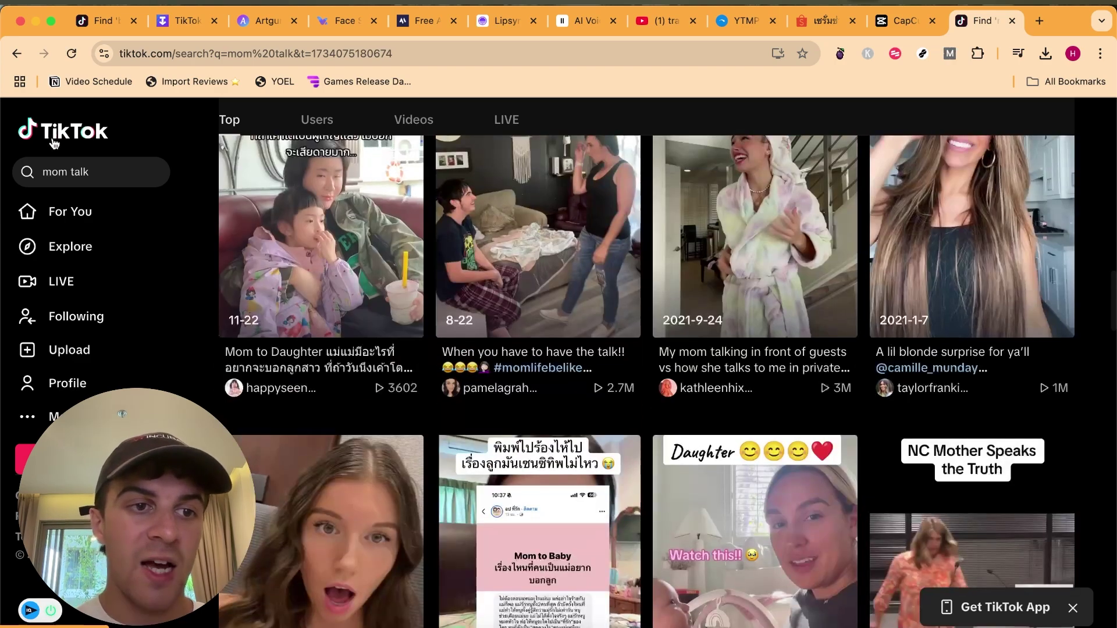
Change the TikTok search to "momtalk" and look through the video results for moms talking directly to the camera
left_click(73, 172)
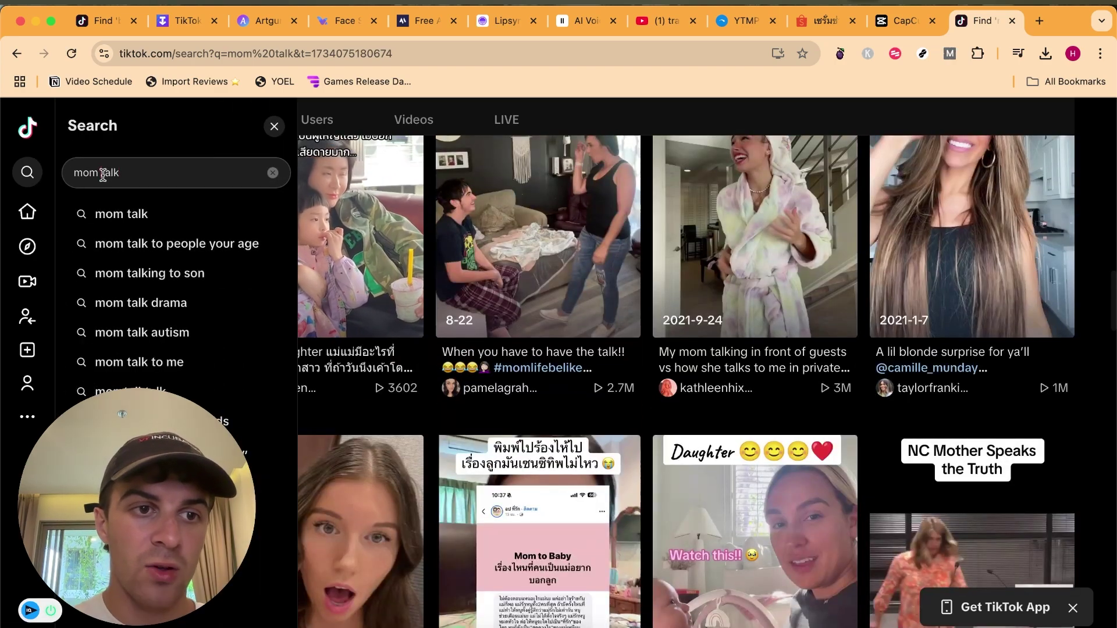
key("Return")
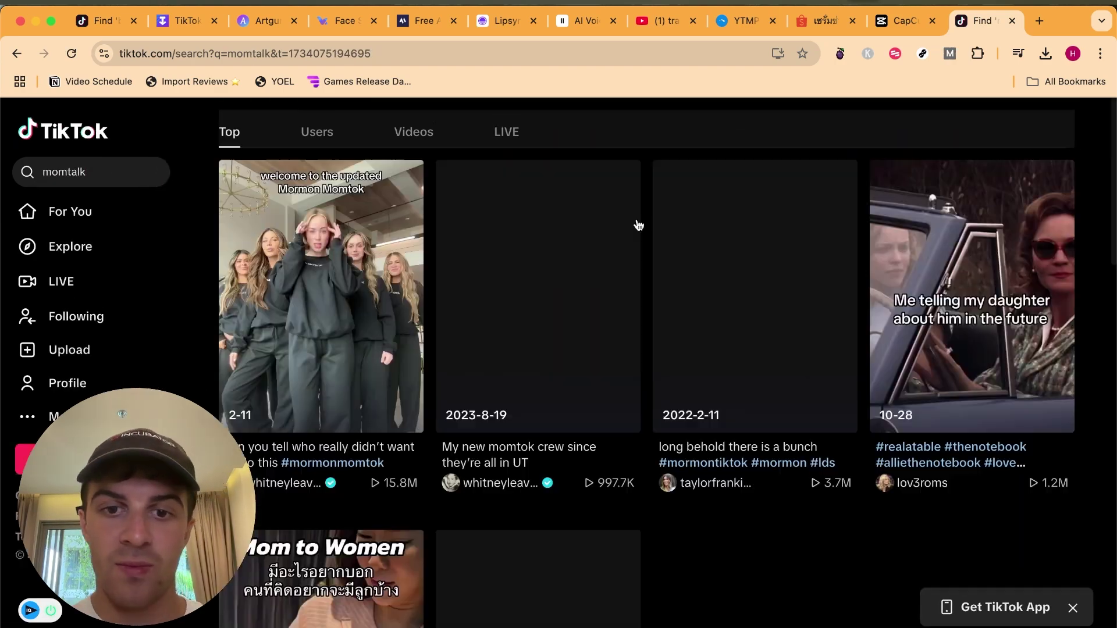
scroll(638, 225, "down", 15)
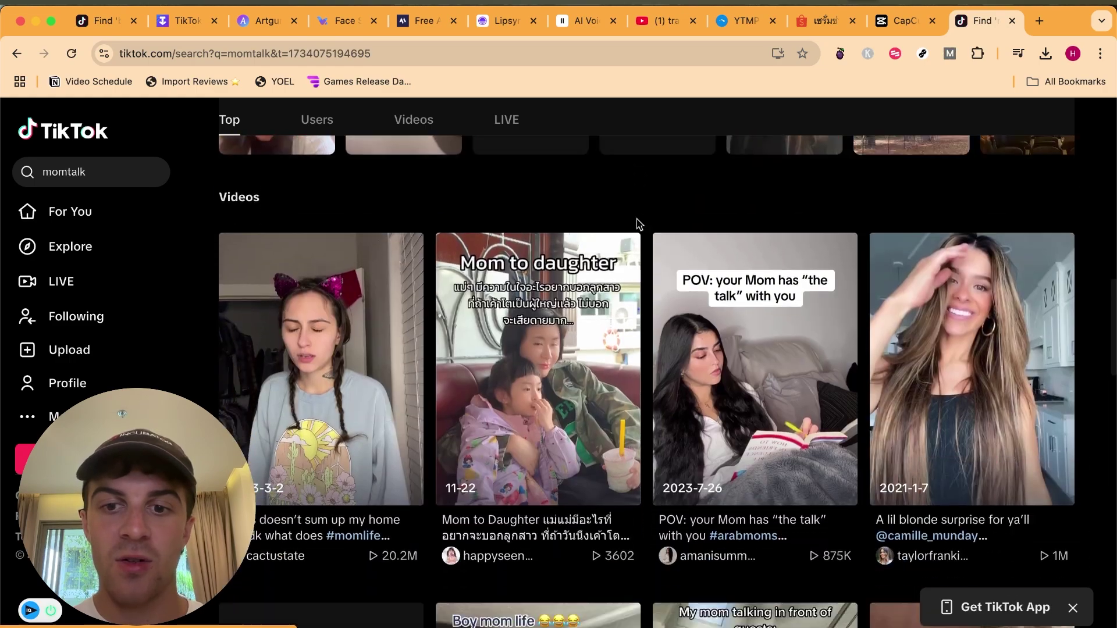
scroll(638, 225, "down", 15)
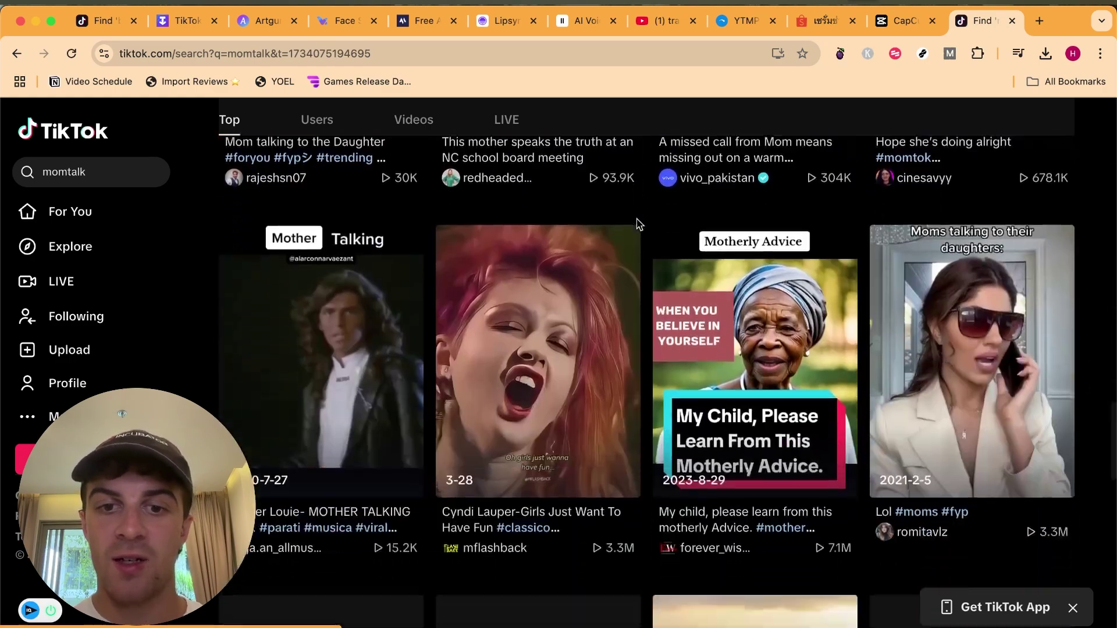
scroll(638, 225, "down", 15)
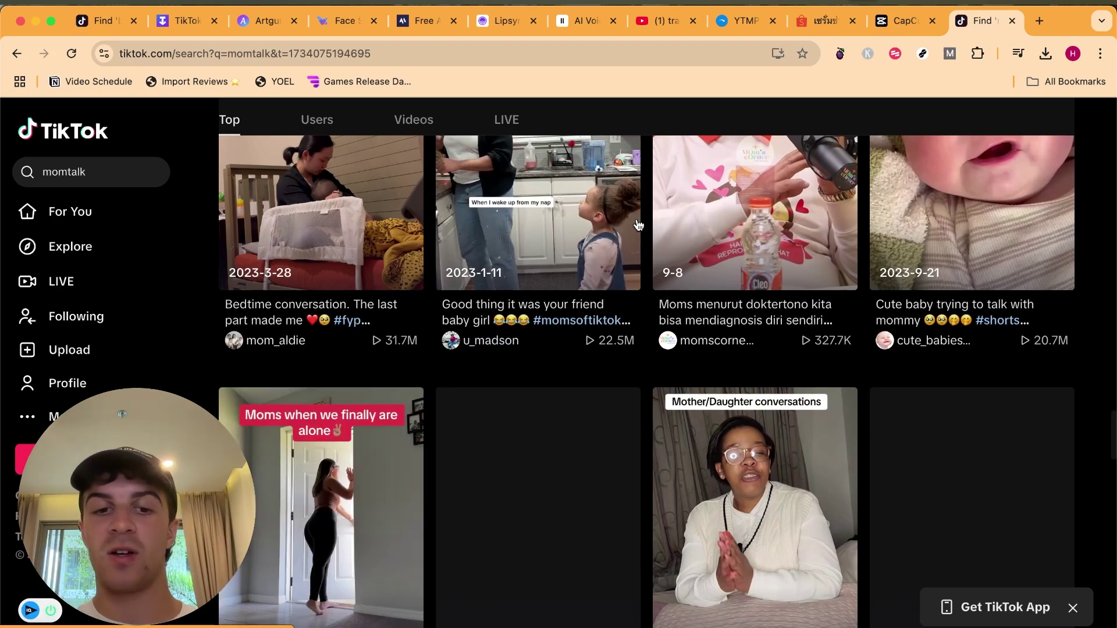
scroll(640, 225, "down", 6)
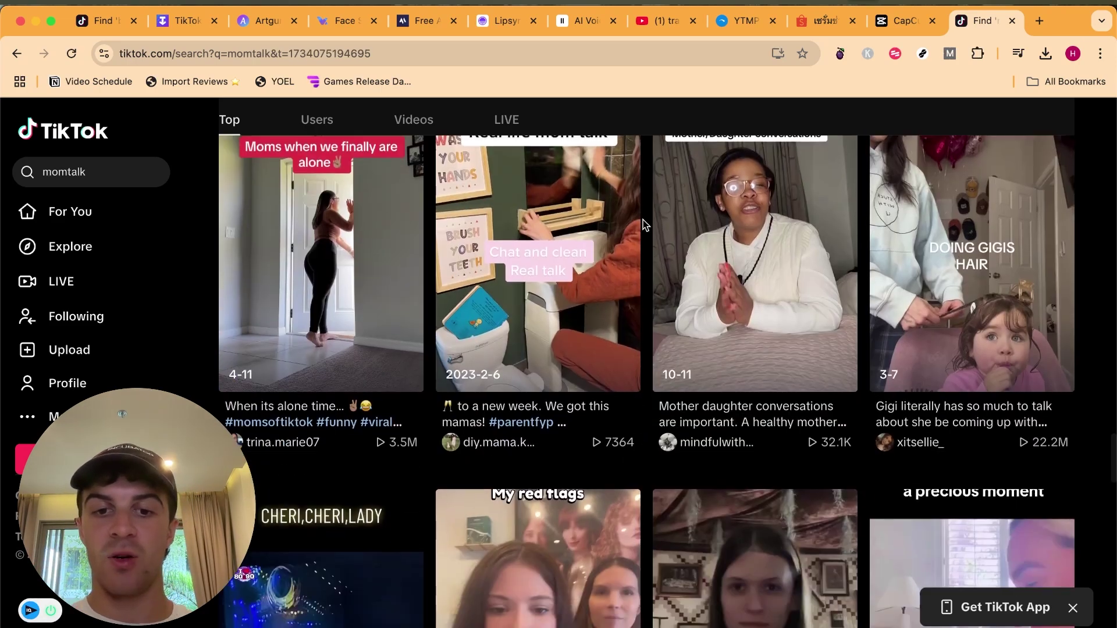
scroll(645, 225, "down", 6)
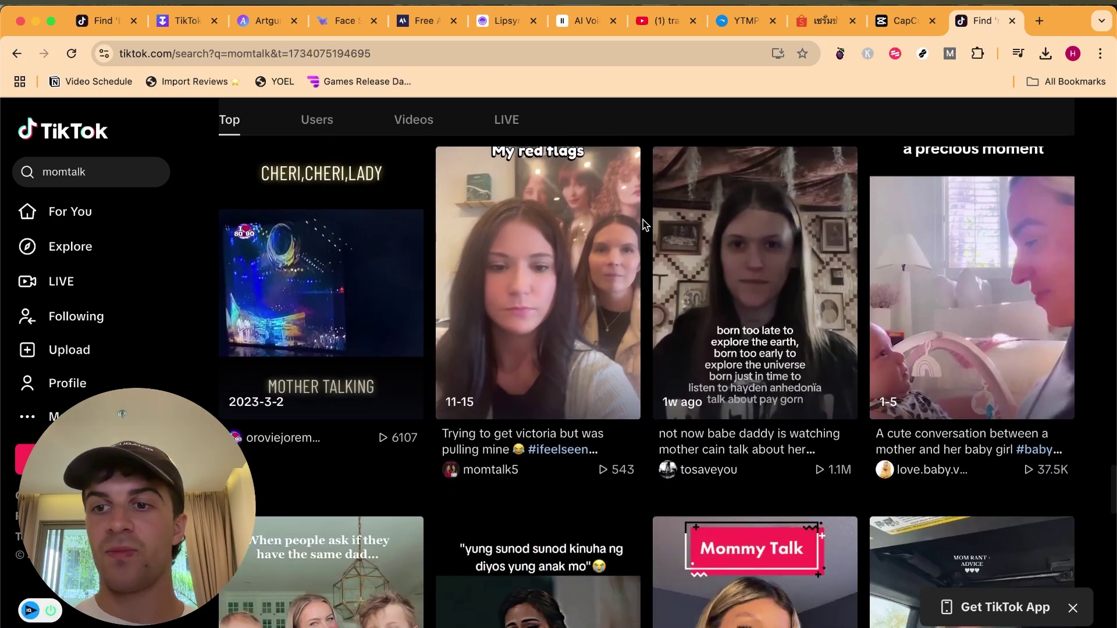
scroll(645, 225, "down", 1)
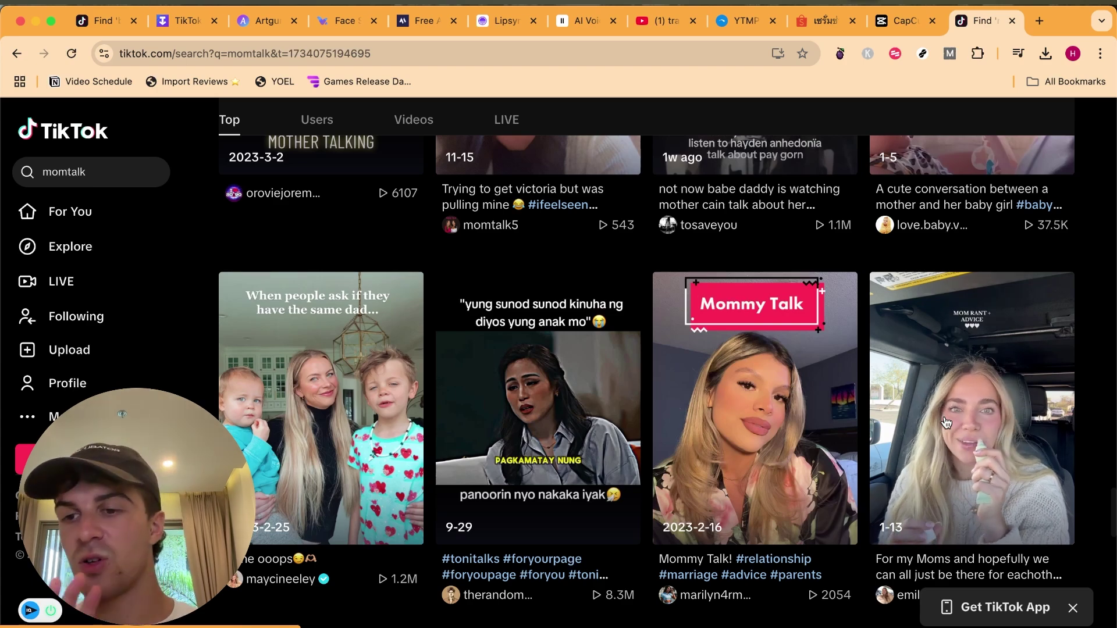
scroll(310, 467, "down", 1)
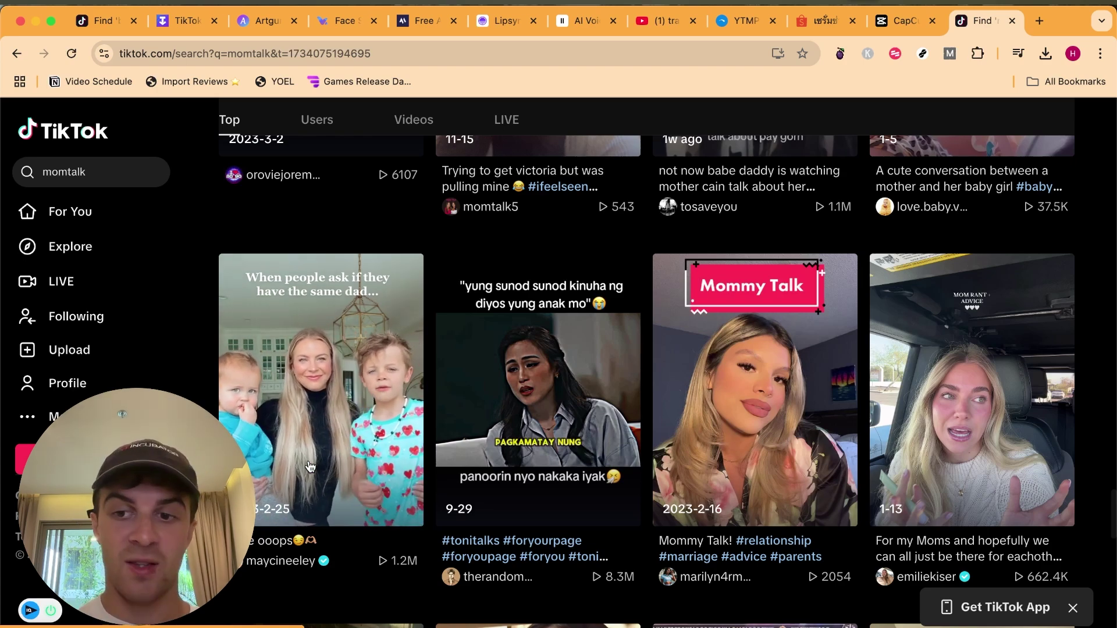
scroll(310, 465, "down", 3)
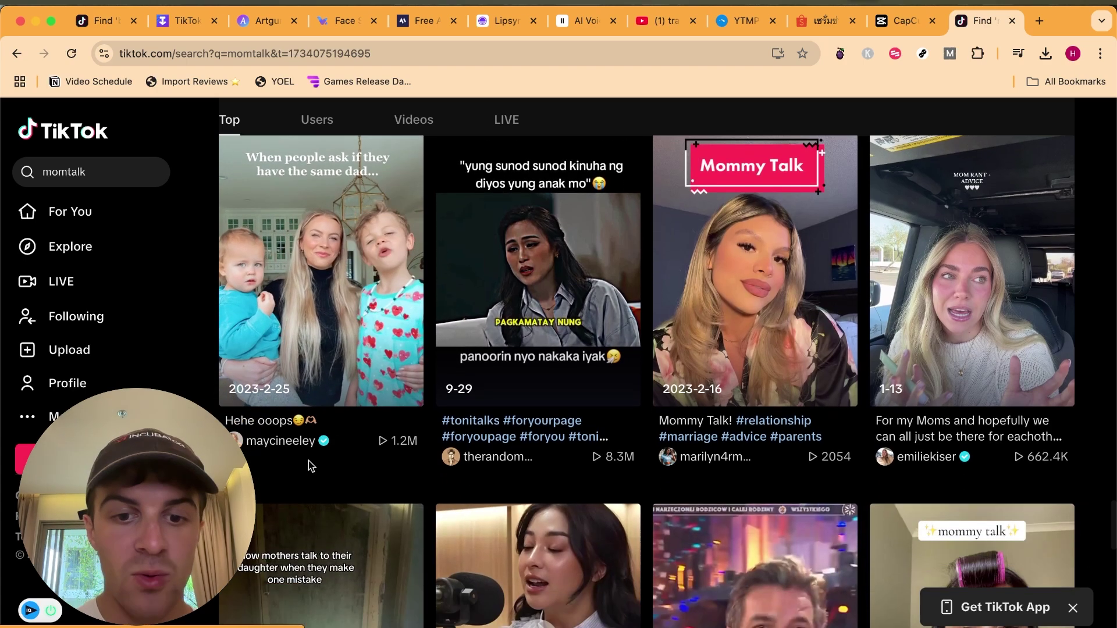
scroll(329, 365, "up", 2)
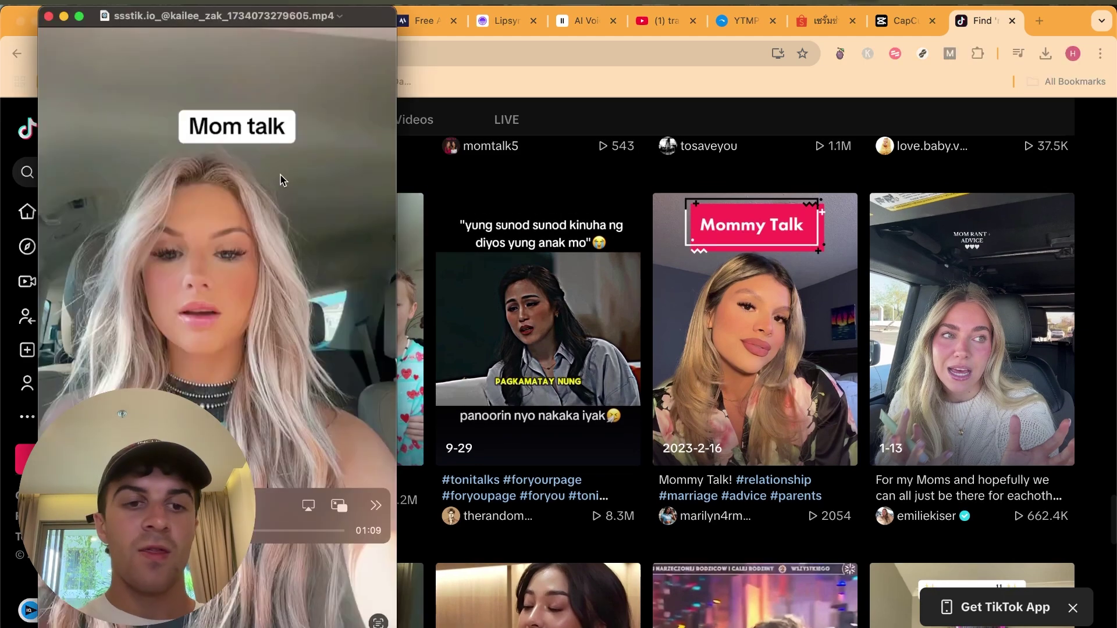
Move the downloaded "Mom talk" clip aside, then switch to Adobe Premiere Pro and view the Black Video sequence at 00;00;01;26
left_click_drag(384, 30, 552, 30)
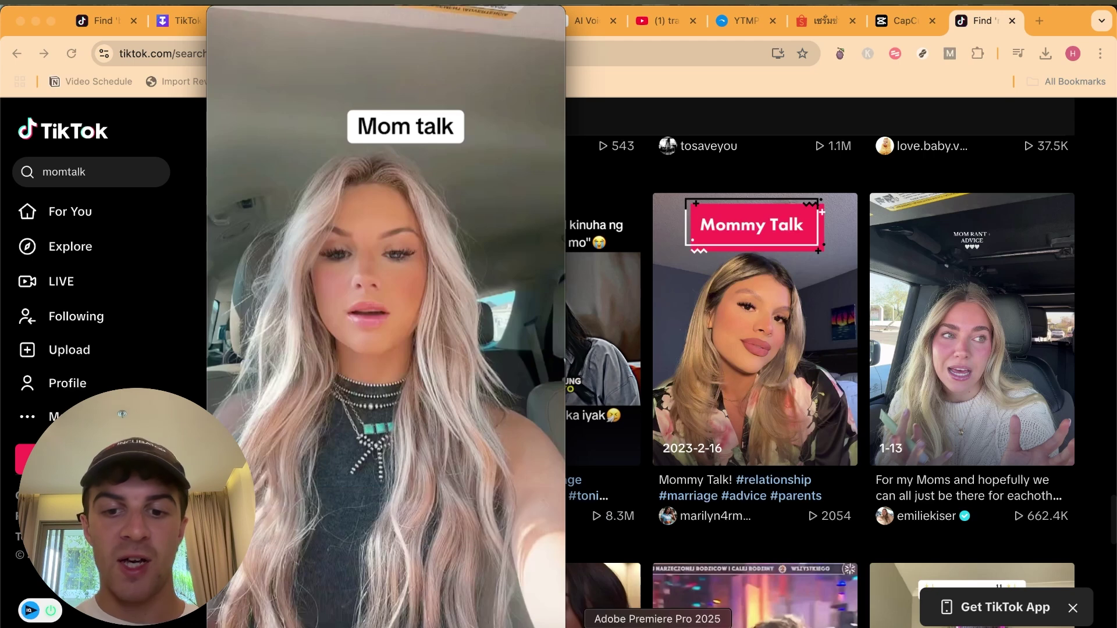
left_click(657, 625)
left_click(383, 436)
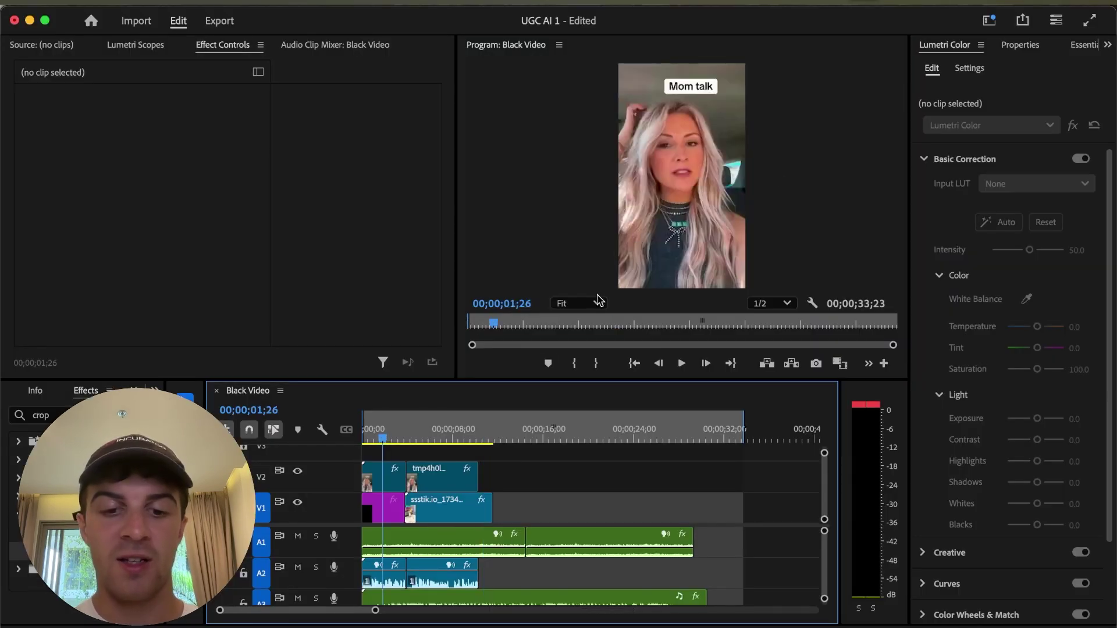
Return to the browser, bring up the original "Mom talk" clip for comparison, and go back to the TikTok results
left_click(524, 625)
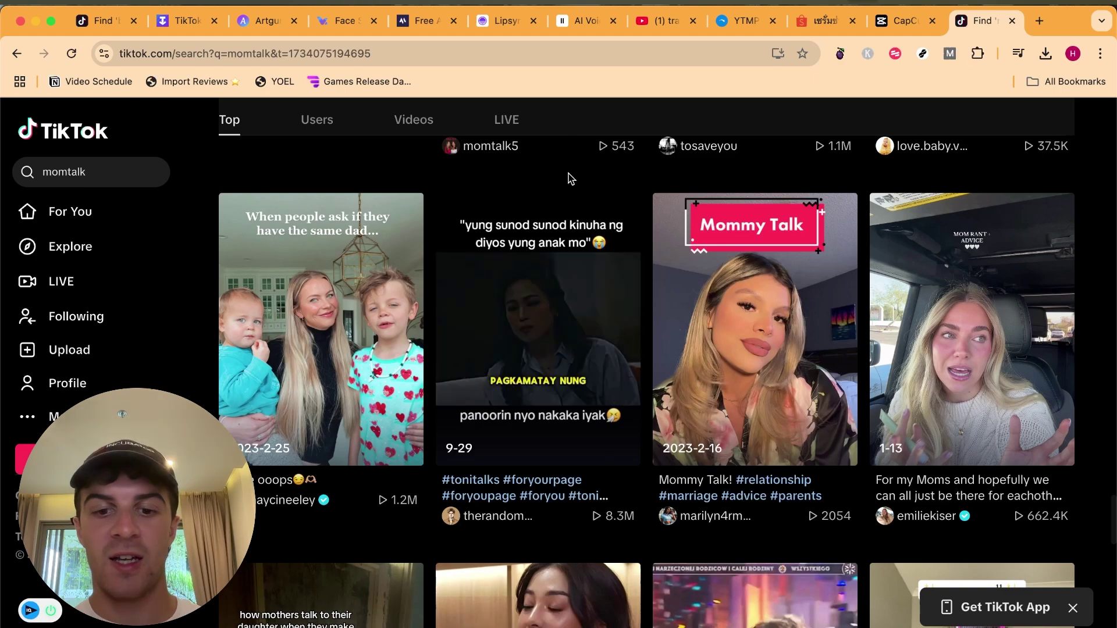
left_click(755, 625)
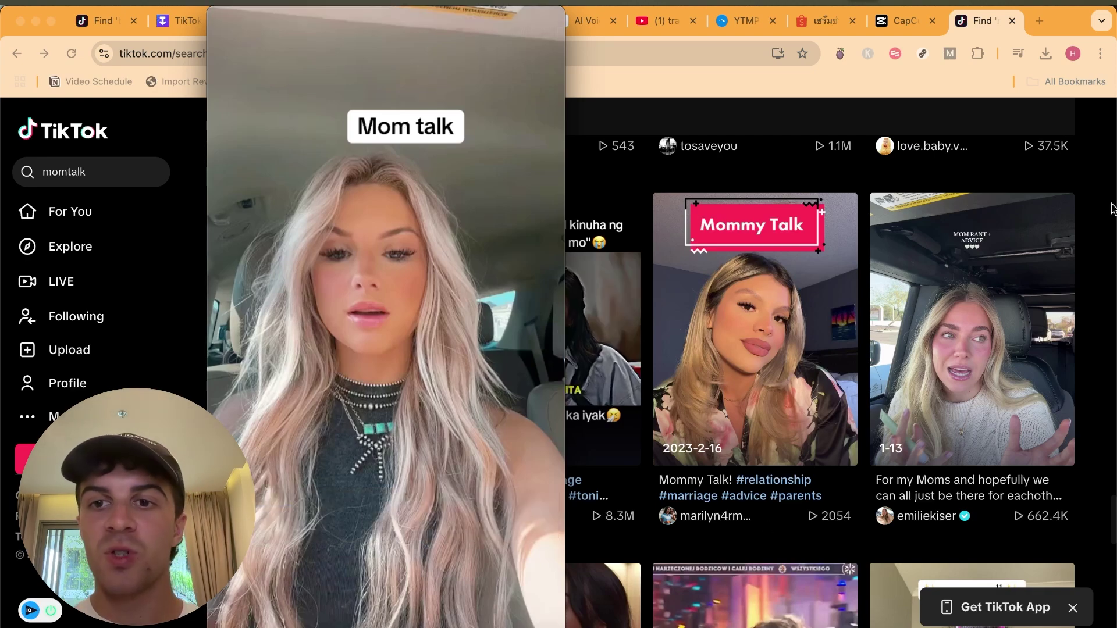
left_click(768, 96)
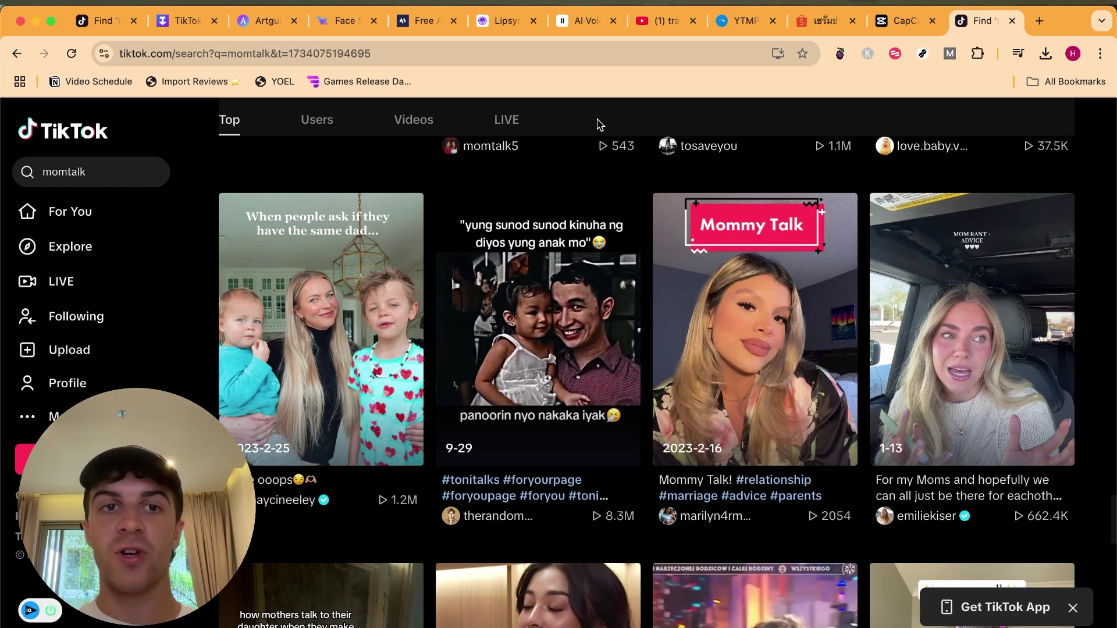
Switch to the Artguru AI Art Generator and shorten the image prompt to "portrait of a mum with blonde hair mouth closed"
left_click(269, 22)
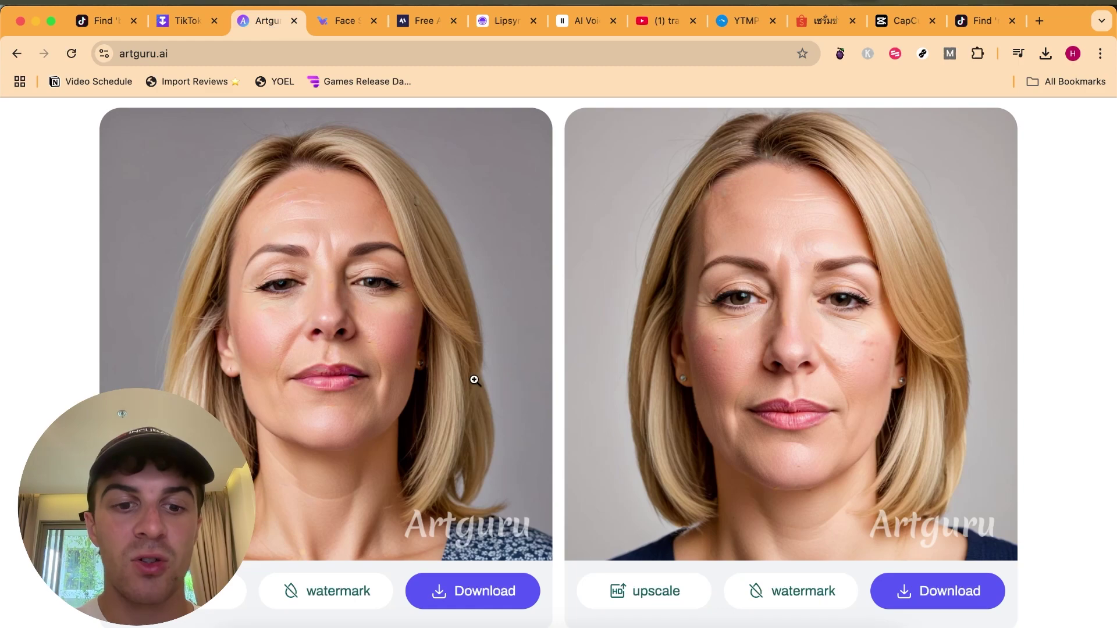
scroll(465, 366, "up", 10)
scroll(486, 401, "down", 1)
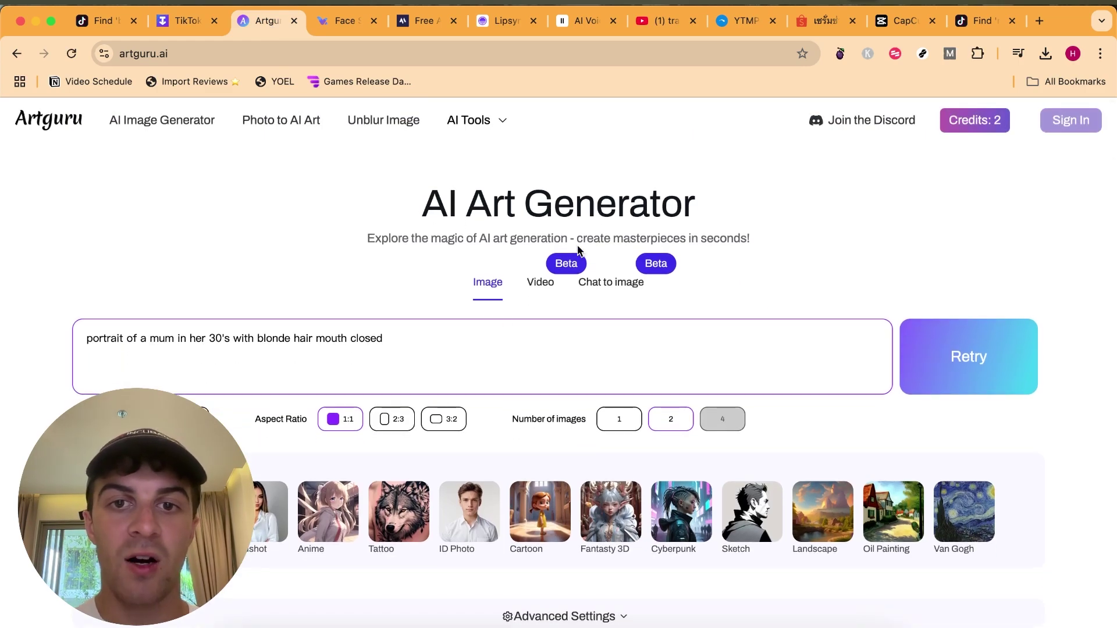
left_click_drag(466, 335, 74, 338)
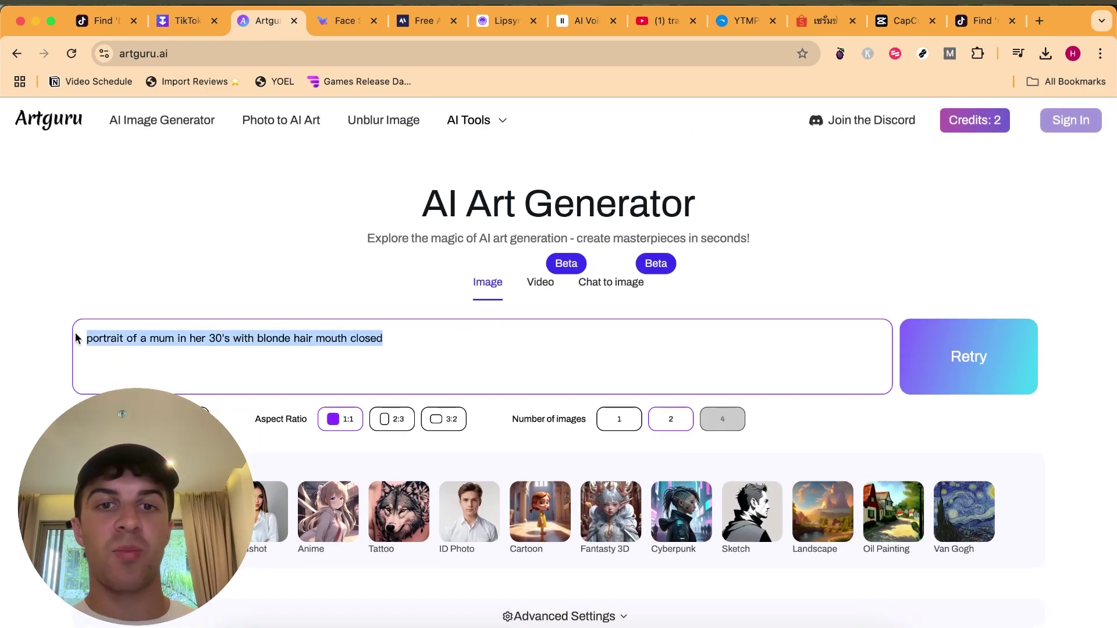
left_click(110, 338)
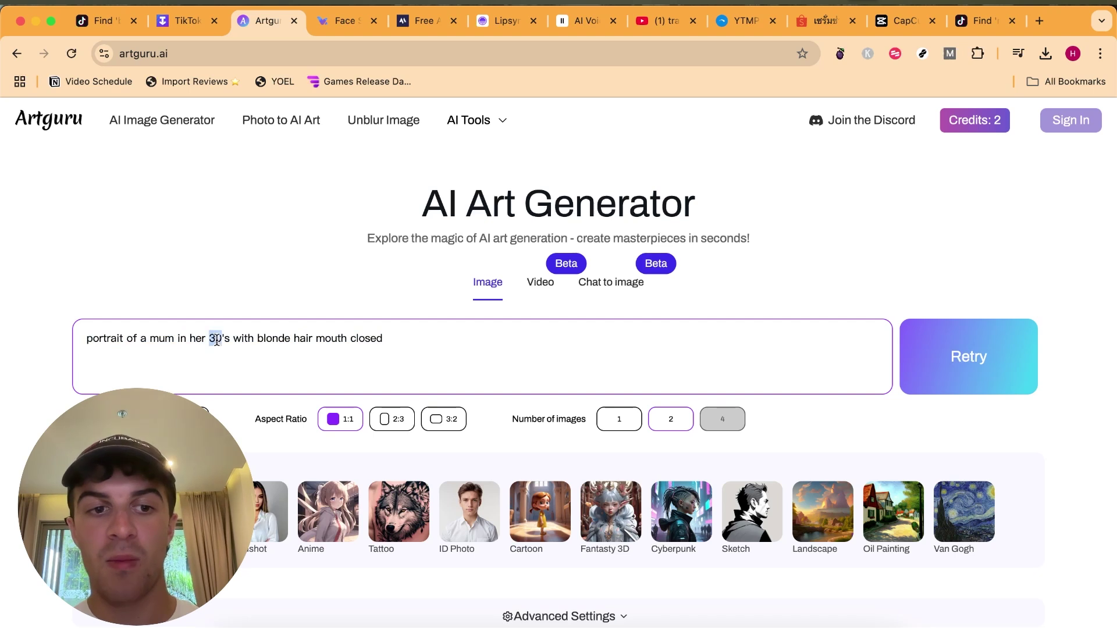
key("BackSpace")
key("BackSpace")
key("BackSpace")
key("BackSpace")
key("BackSpace")
key("BackSpace")
key("BackSpace")
key("BackSpace")
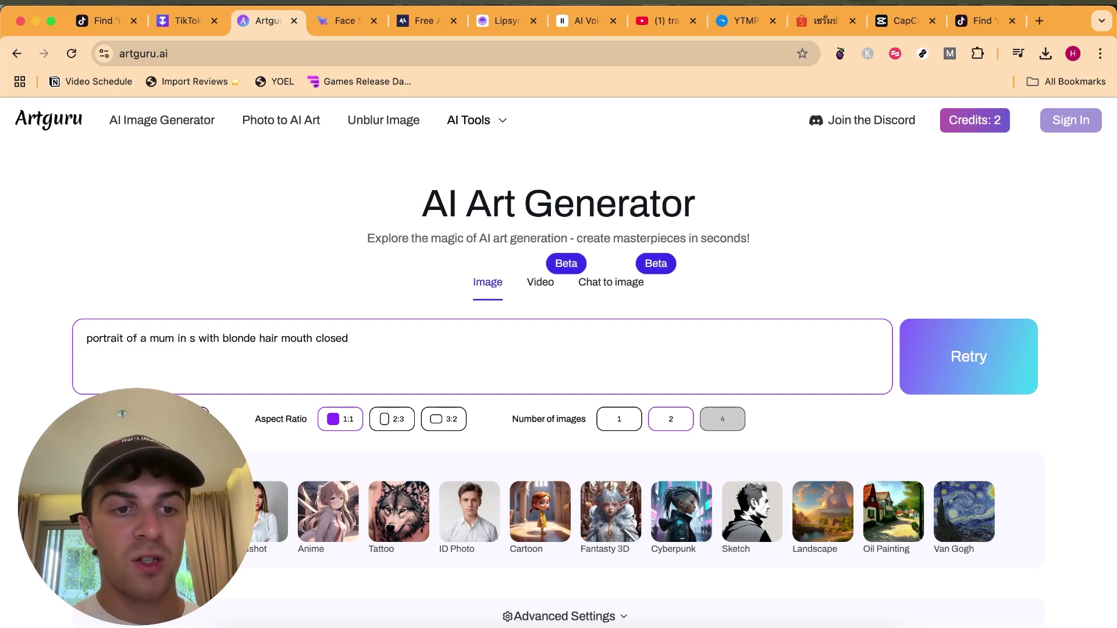
key("BackSpace")
key("BackSpace")
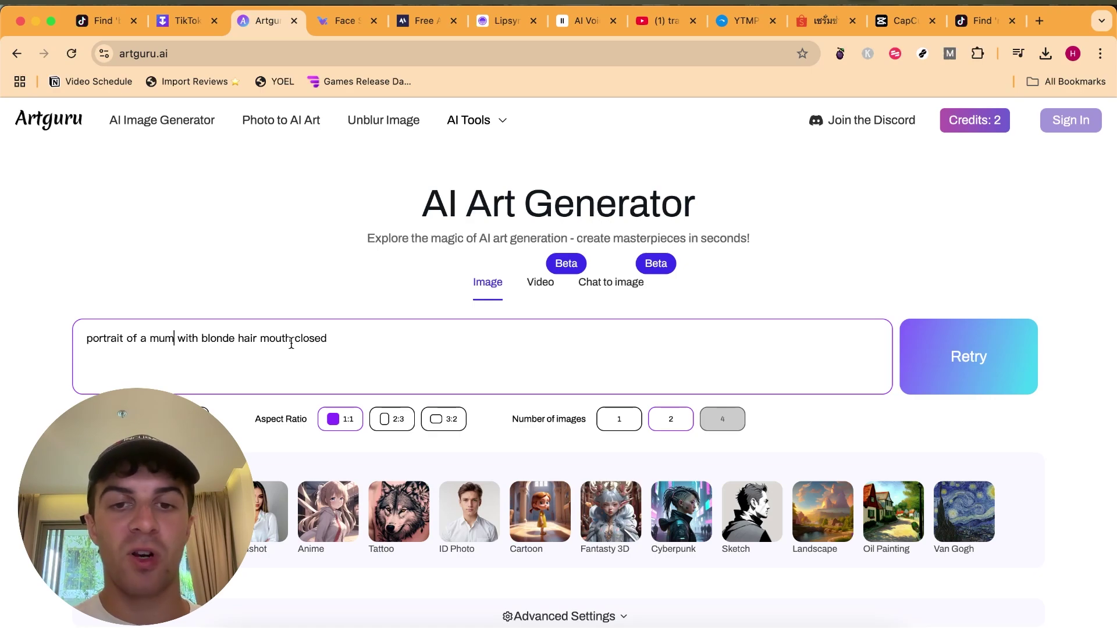
Generate two new 1:1 images in the Default style from the revised portrait prompt
scroll(327, 449, "down", 10)
scroll(327, 450, "up", 6)
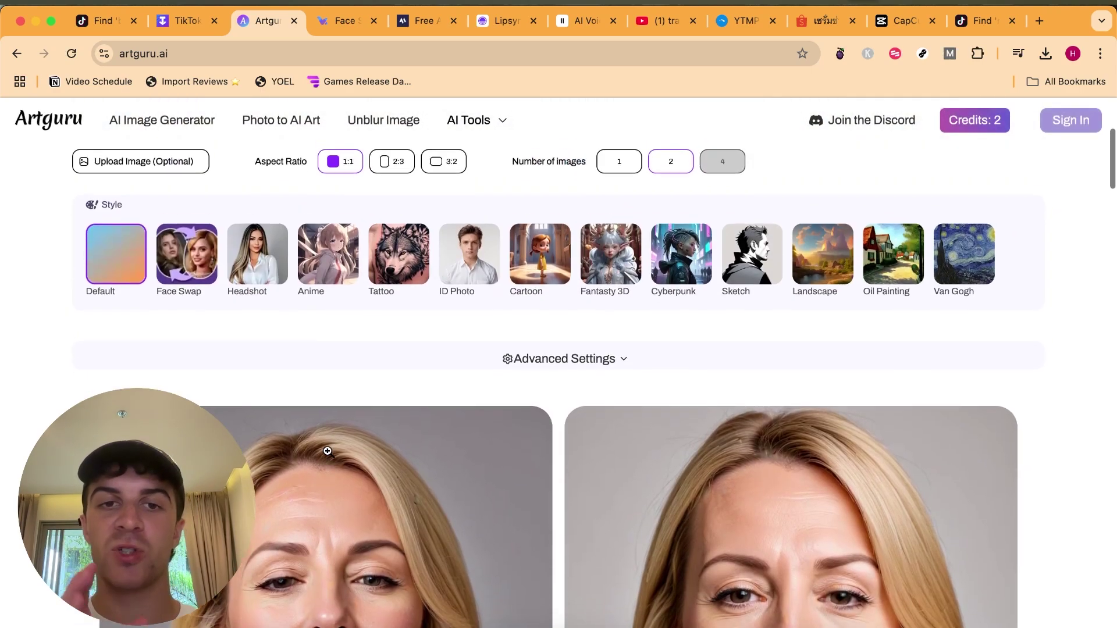
scroll(328, 451, "up", 2)
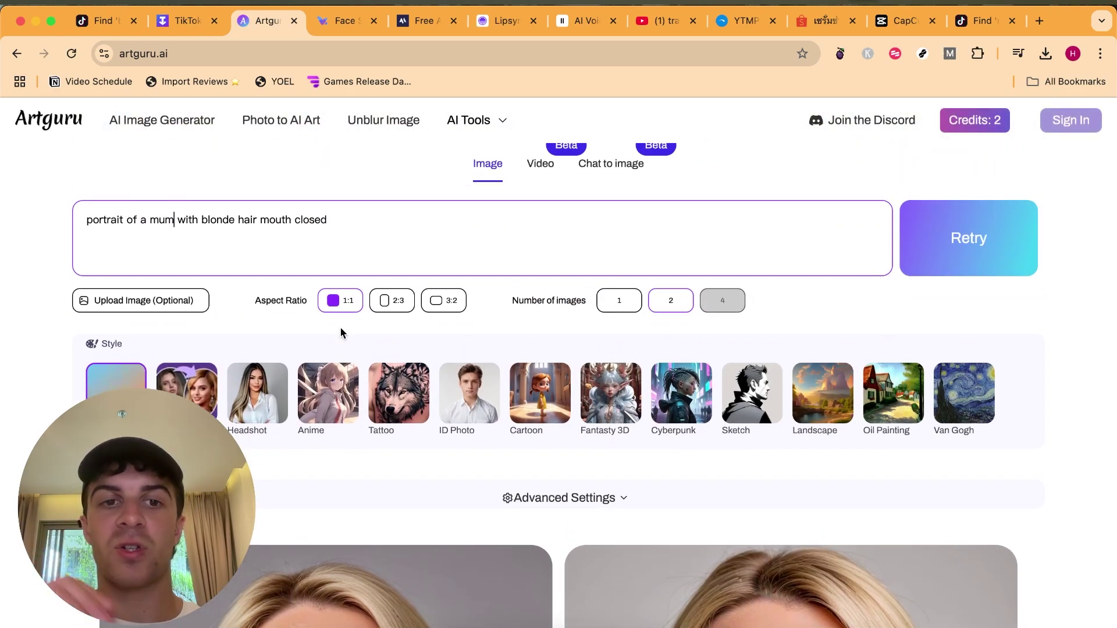
left_click(1012, 240)
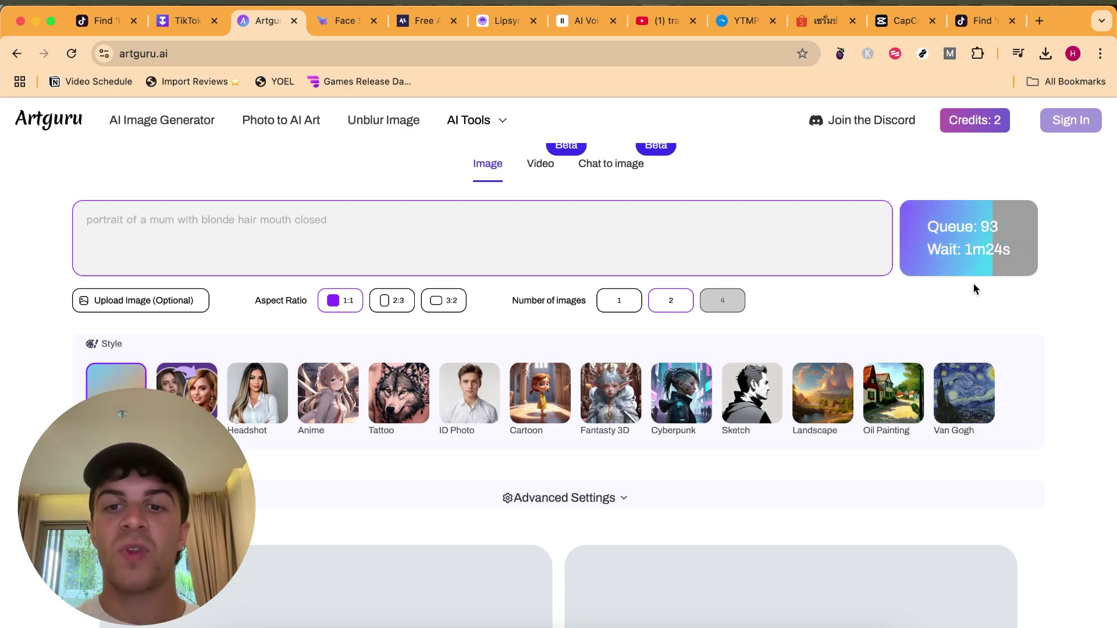
scroll(972, 289, "down", 5)
scroll(452, 505, "up", 4)
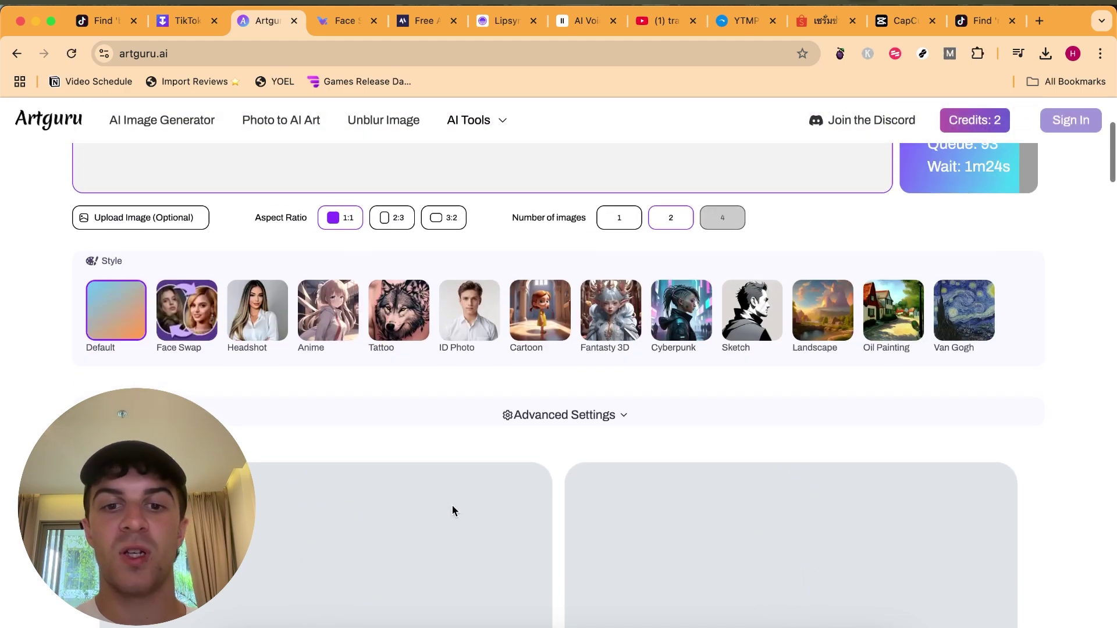
scroll(452, 505, "down", 4)
scroll(780, 406, "down", 2)
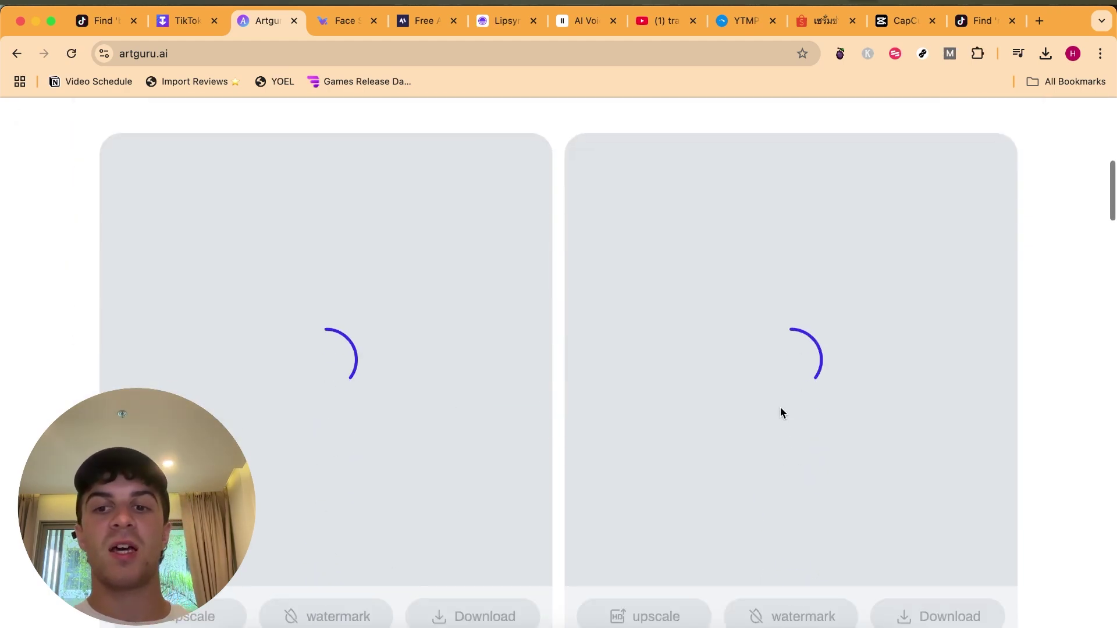
scroll(780, 407, "down", 1)
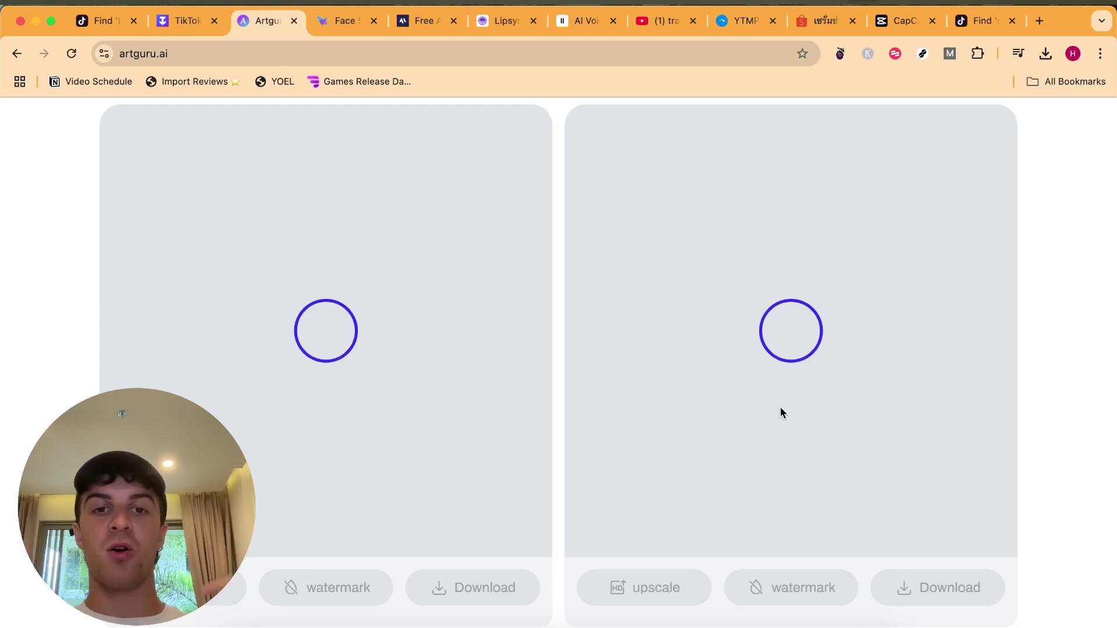
scroll(780, 413, "down", 1)
scroll(780, 412, "up", 7)
scroll(780, 412, "down", 10)
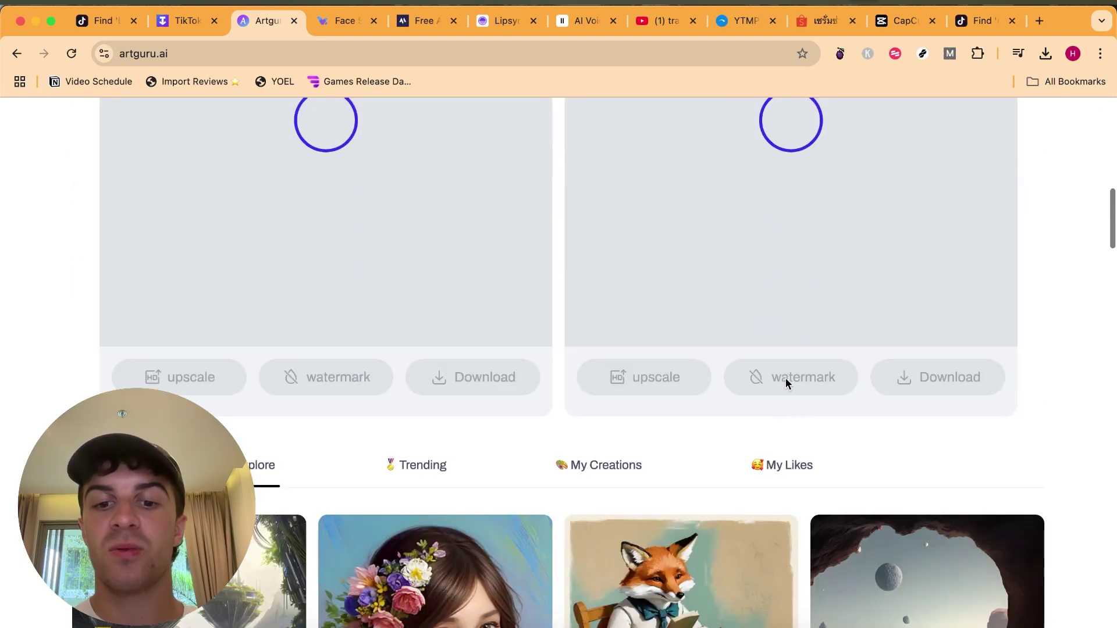
scroll(788, 382, "up", 5)
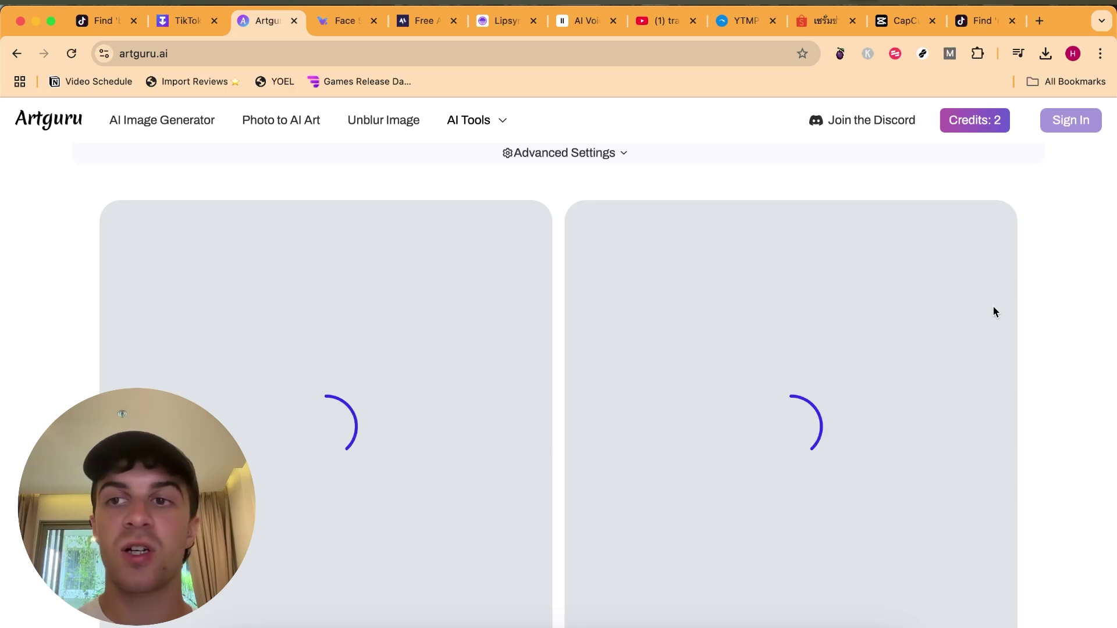
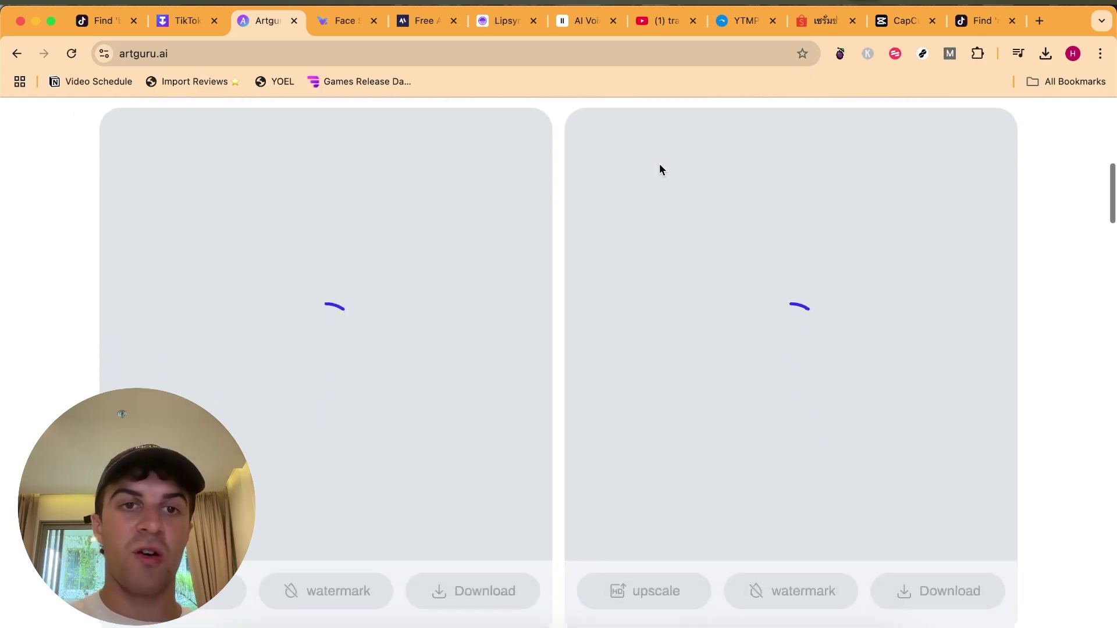
Examine the two newly generated portraits of the blonde mum for a usable face
scroll(658, 168, "up", 5)
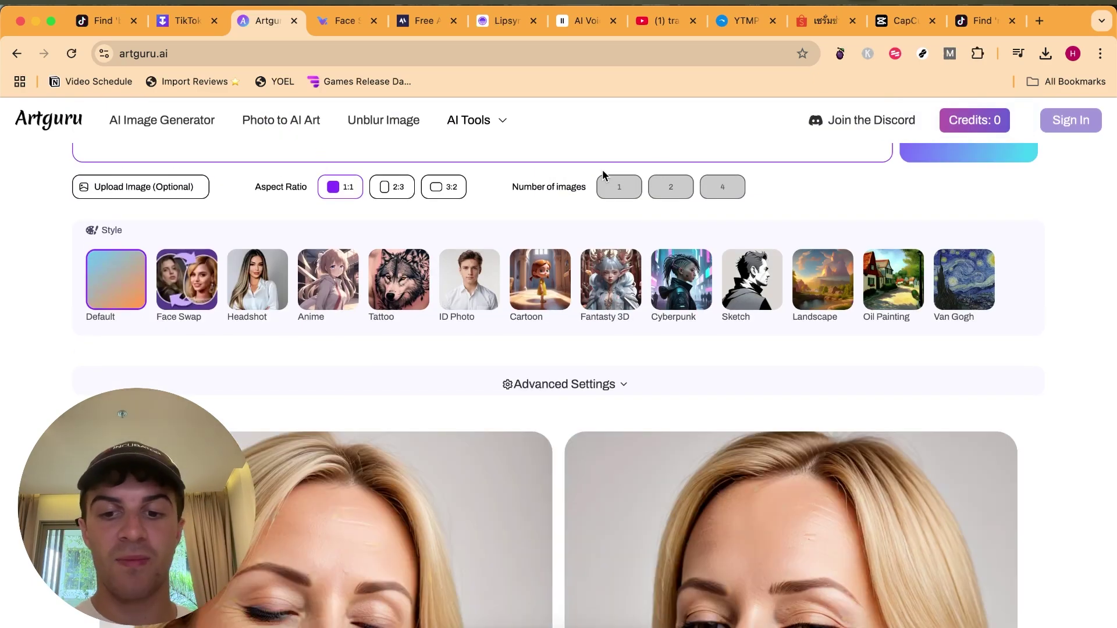
scroll(712, 550, "down", 6)
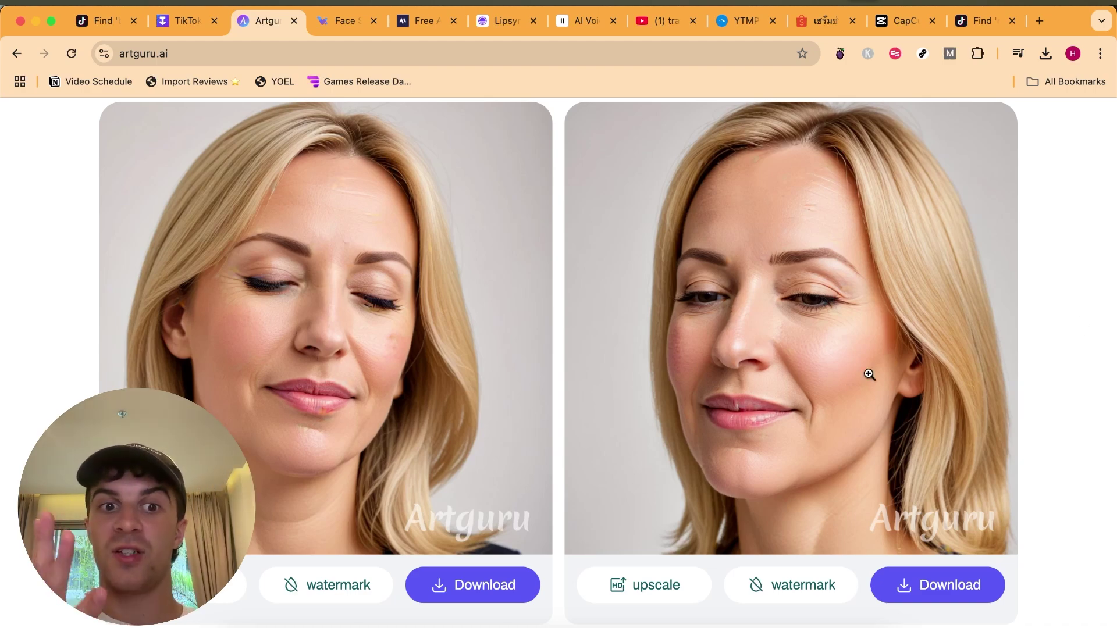
Switch to Vidqu's video face swap page and examine the loaded "Mom talk" clip and target face portrait
scroll(869, 375, "up", 10)
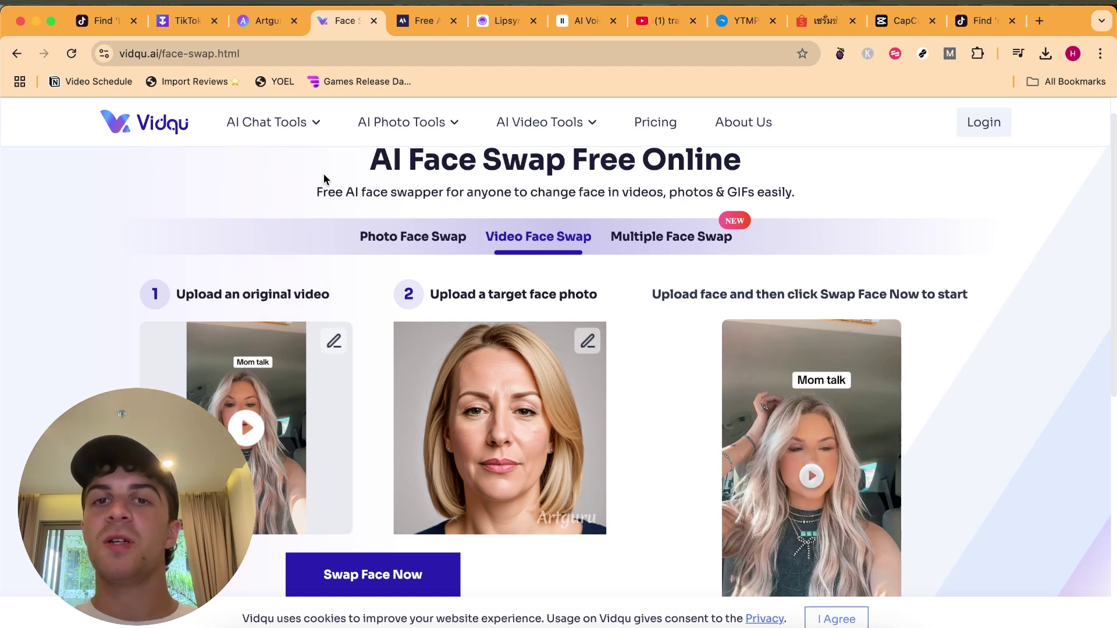
scroll(323, 173, "down", 3)
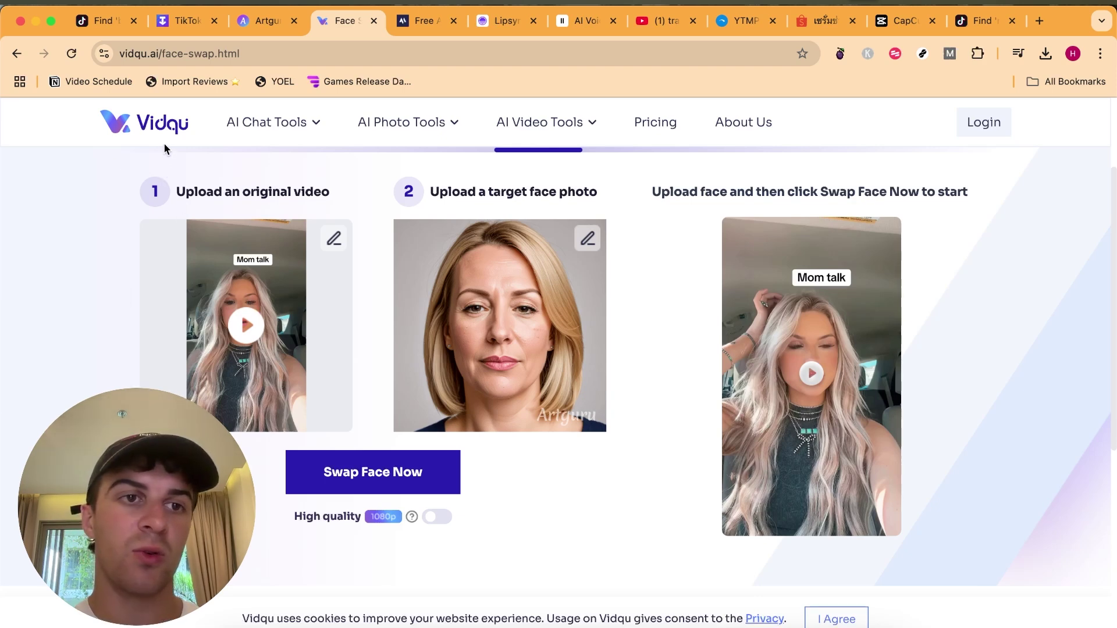
scroll(171, 155, "up", 2)
scroll(171, 155, "down", 1)
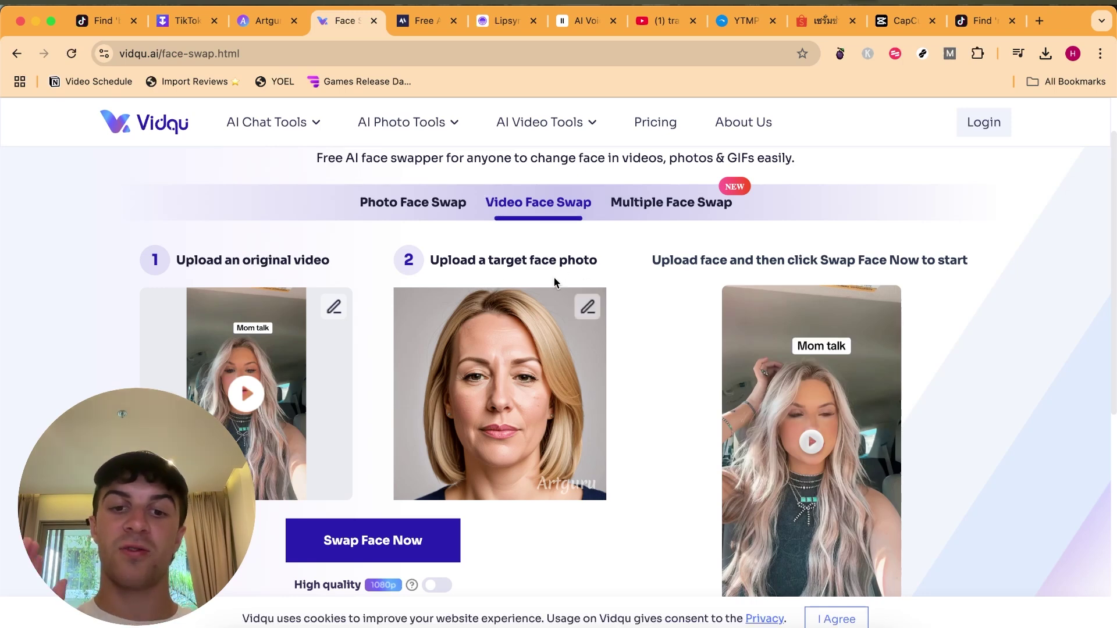
scroll(951, 248, "down", 3)
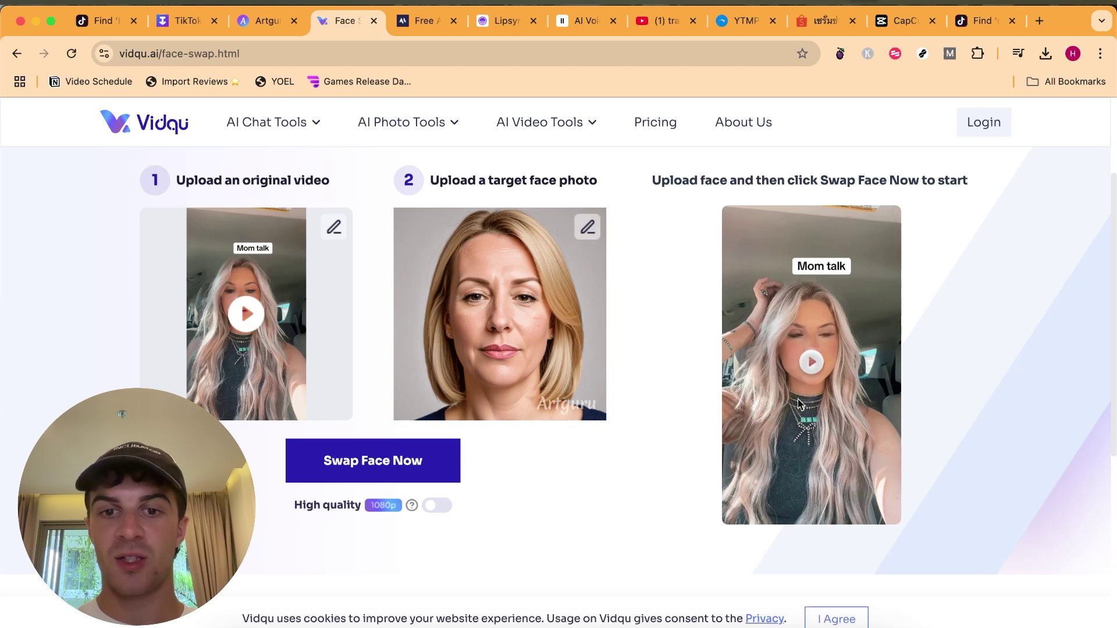
left_click(454, 472)
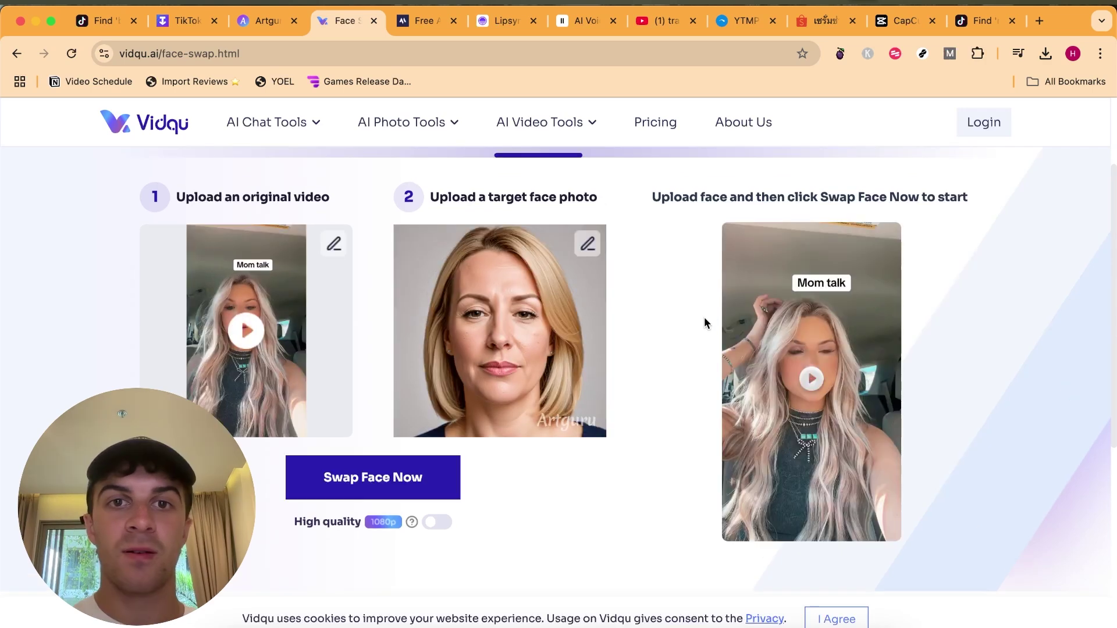
Switch to Magic Hour's video face swap page and compare the original "Mom talk" clip with the swapped version
left_click(415, 21)
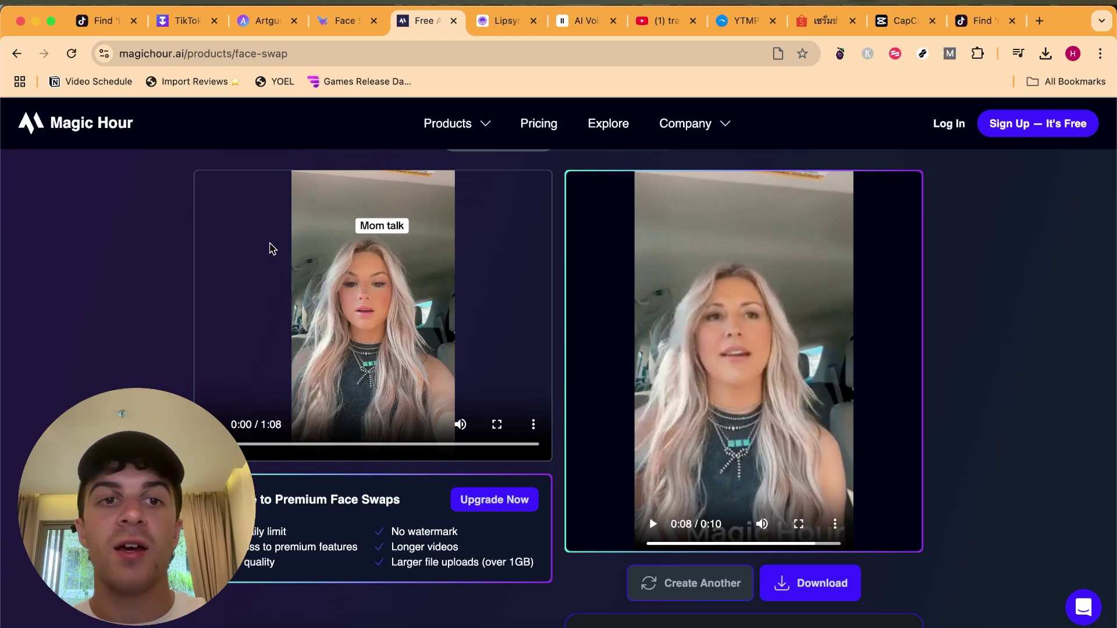
scroll(376, 317, "up", 1)
scroll(375, 314, "down", 1)
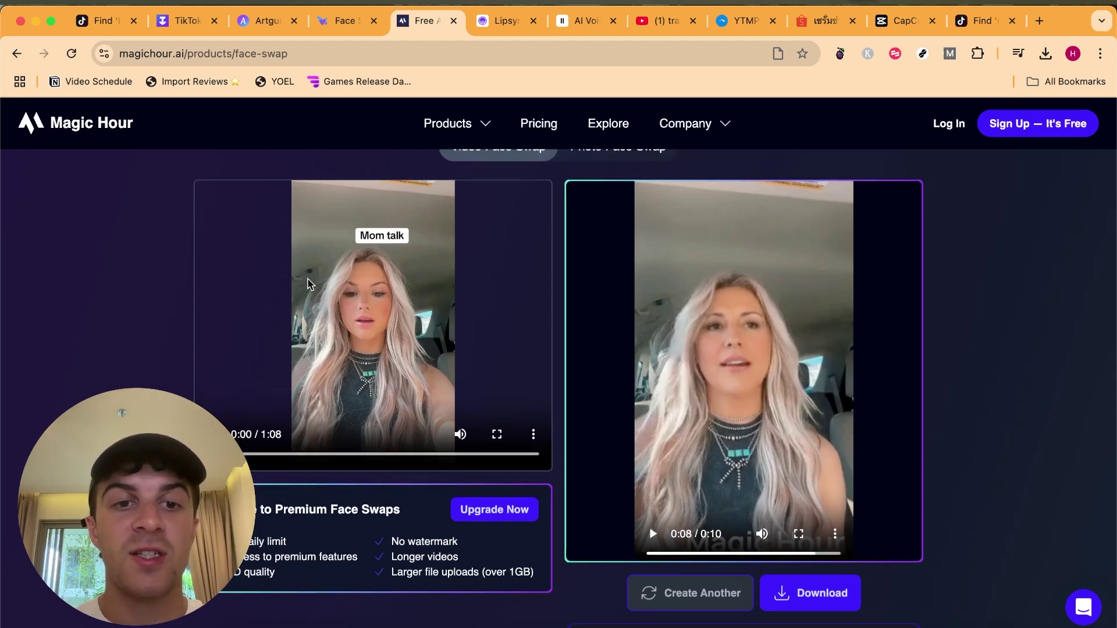
scroll(382, 336, "up", 2)
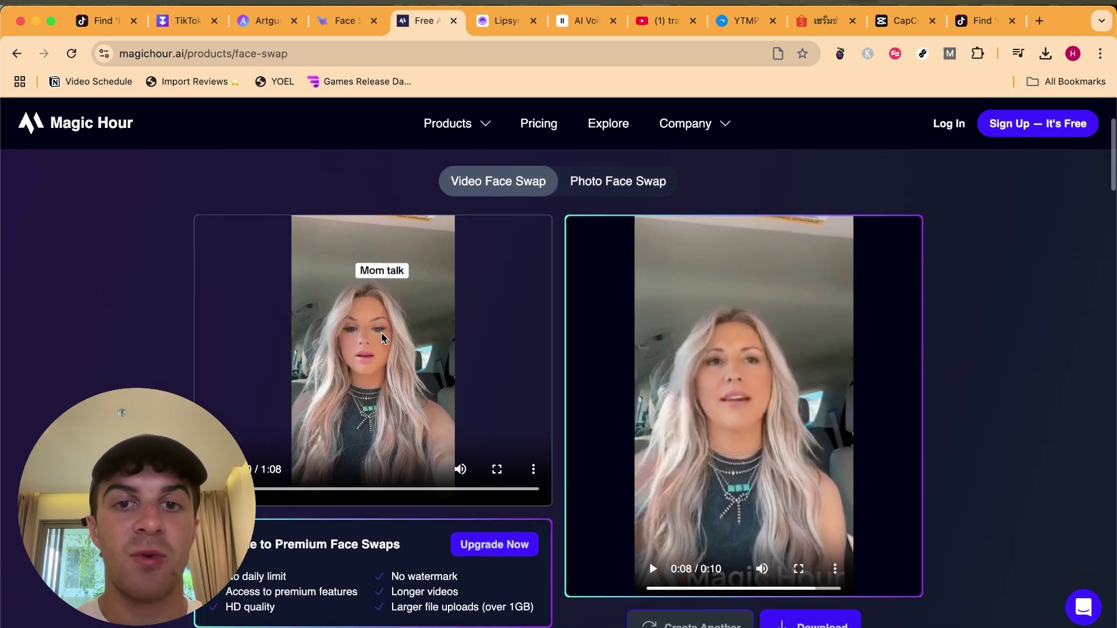
scroll(381, 334, "up", 1)
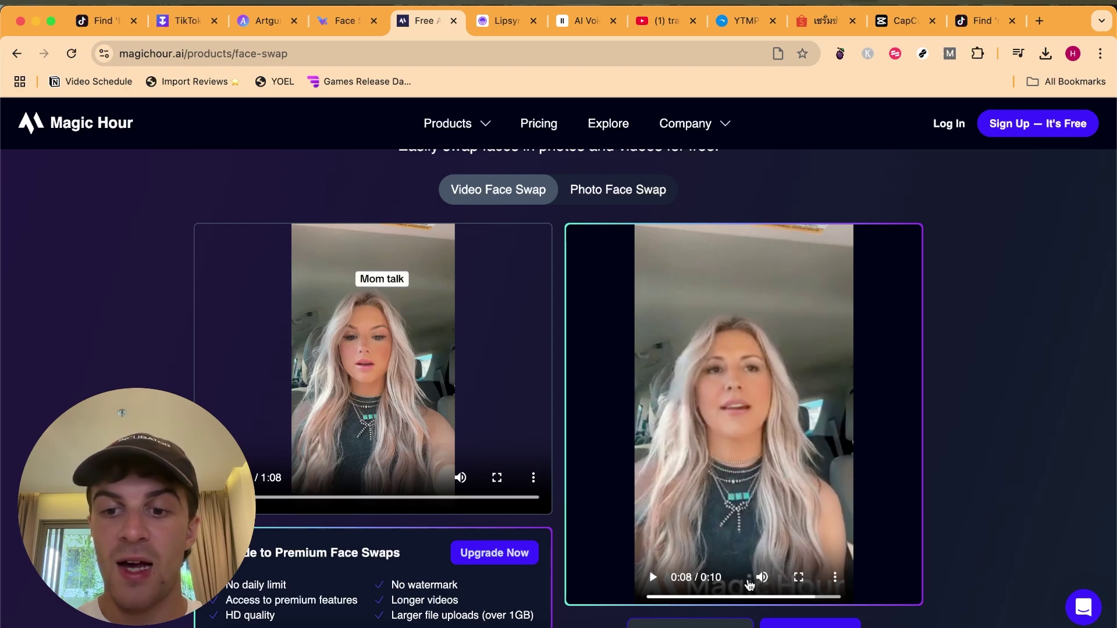
Mute the face-swapped clip, play it from the beginning and examine how convincing the new face looks
left_click_drag(754, 578, 721, 582)
scroll(714, 556, "down", 1)
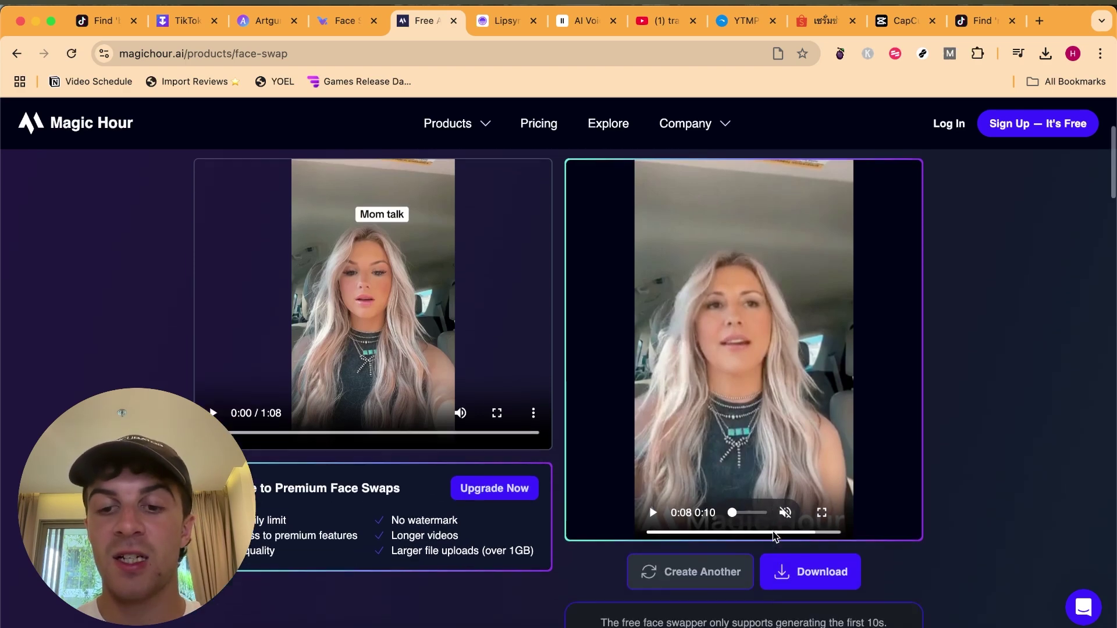
left_click_drag(672, 536, 618, 534)
left_click(652, 511)
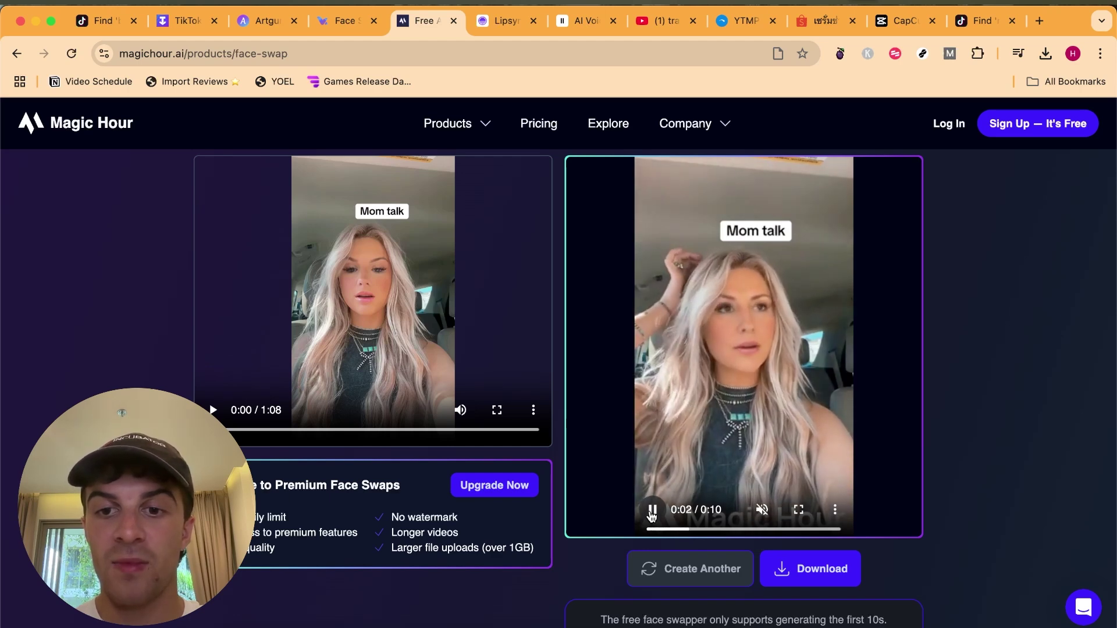
left_click(652, 510)
left_click_drag(668, 531, 597, 532)
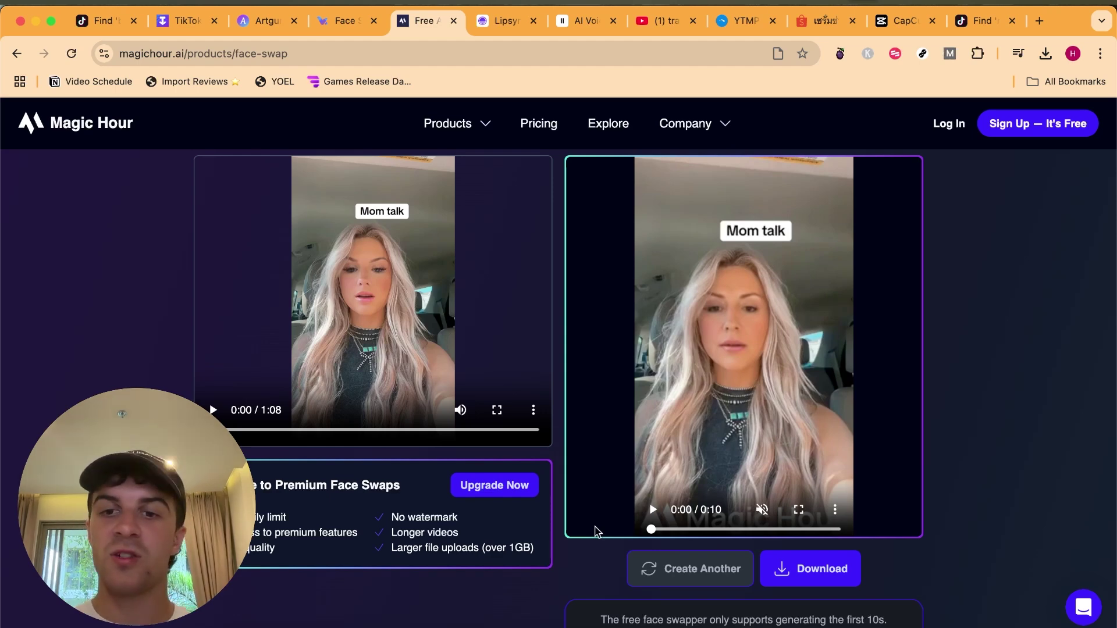
left_click(659, 516)
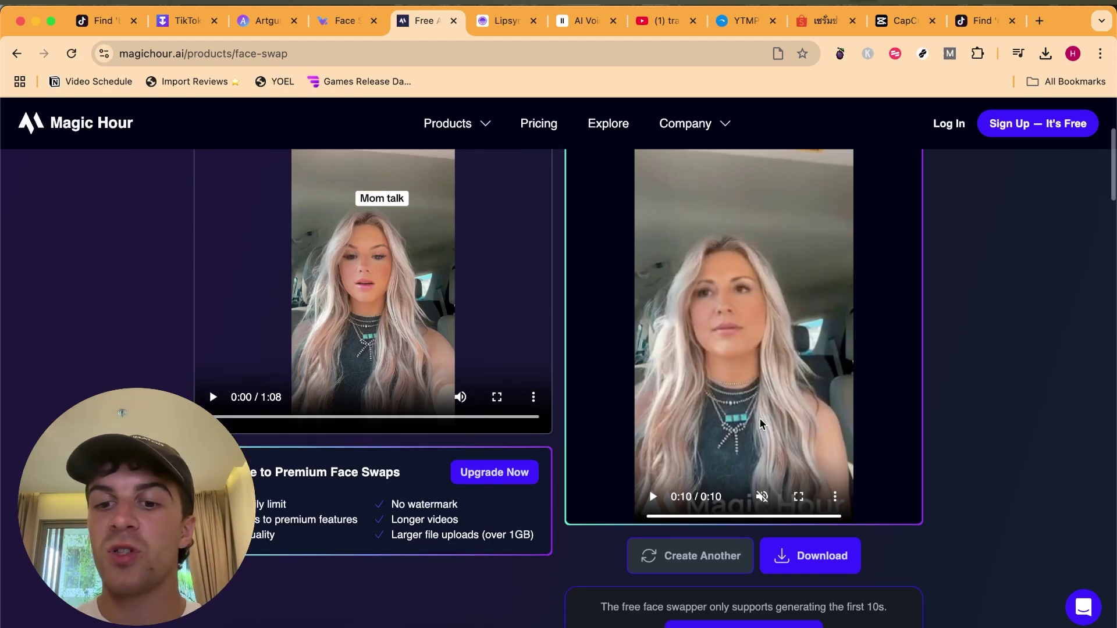
scroll(981, 445, "up", 3)
scroll(982, 445, "down", 3)
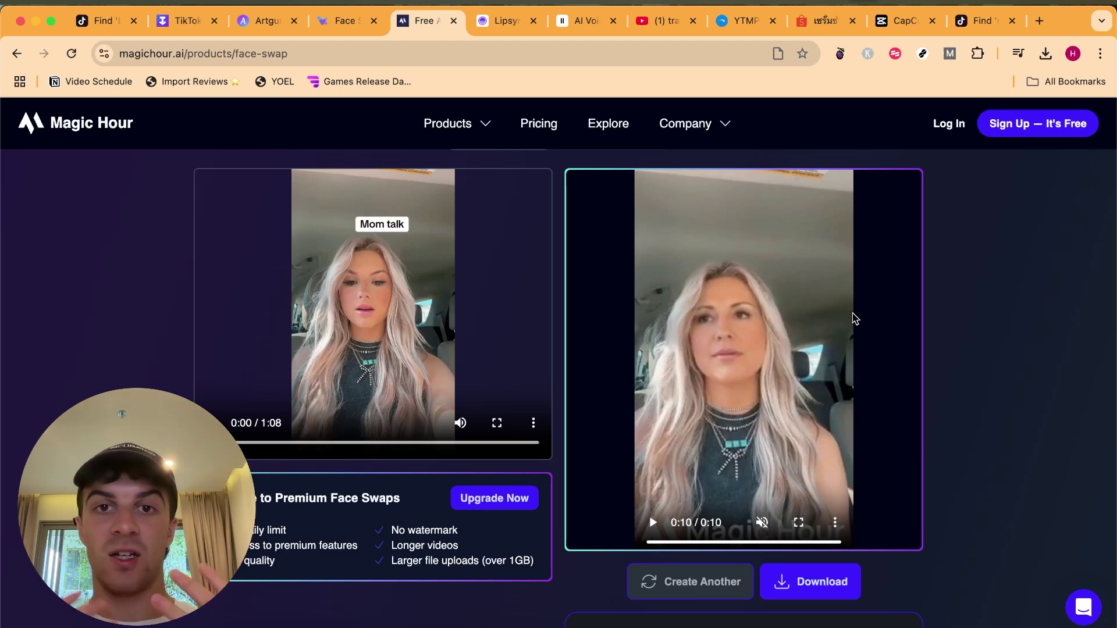
scroll(908, 294, "down", 1)
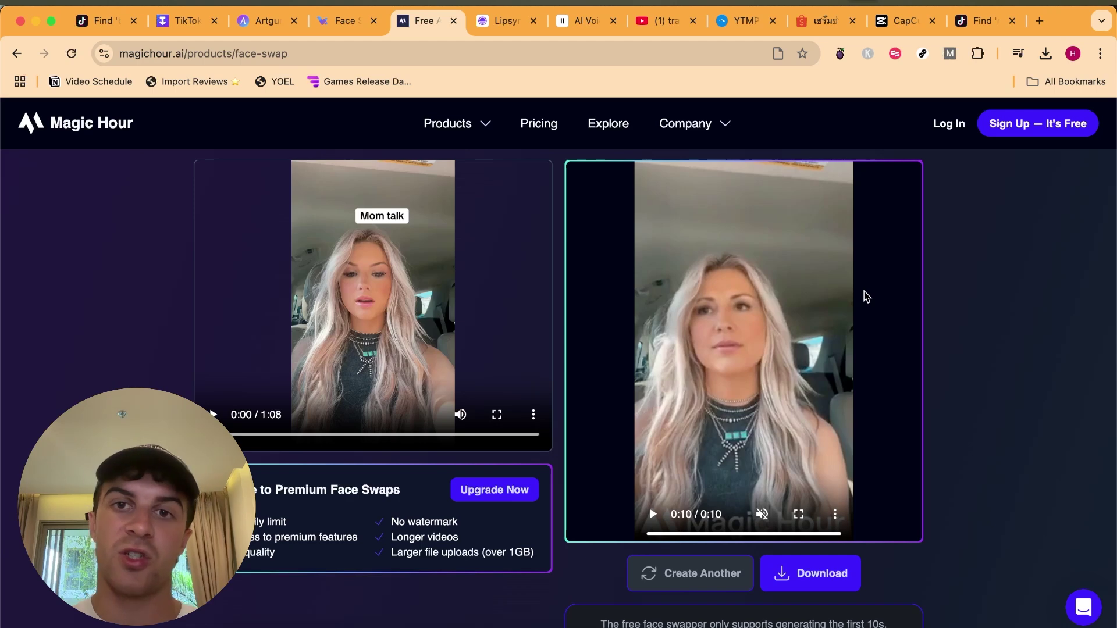
Switch to ElevenLabs Text to Speech and read through the three-part voiceover script about the child falling over
left_click(581, 22)
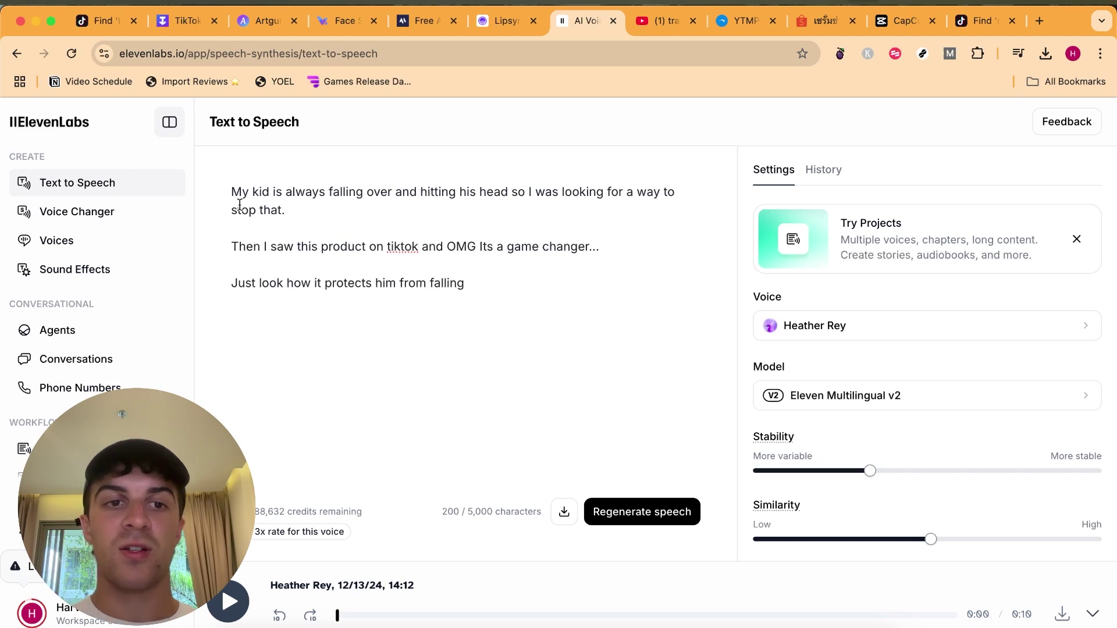
left_click_drag(222, 190, 664, 203)
left_click(518, 186)
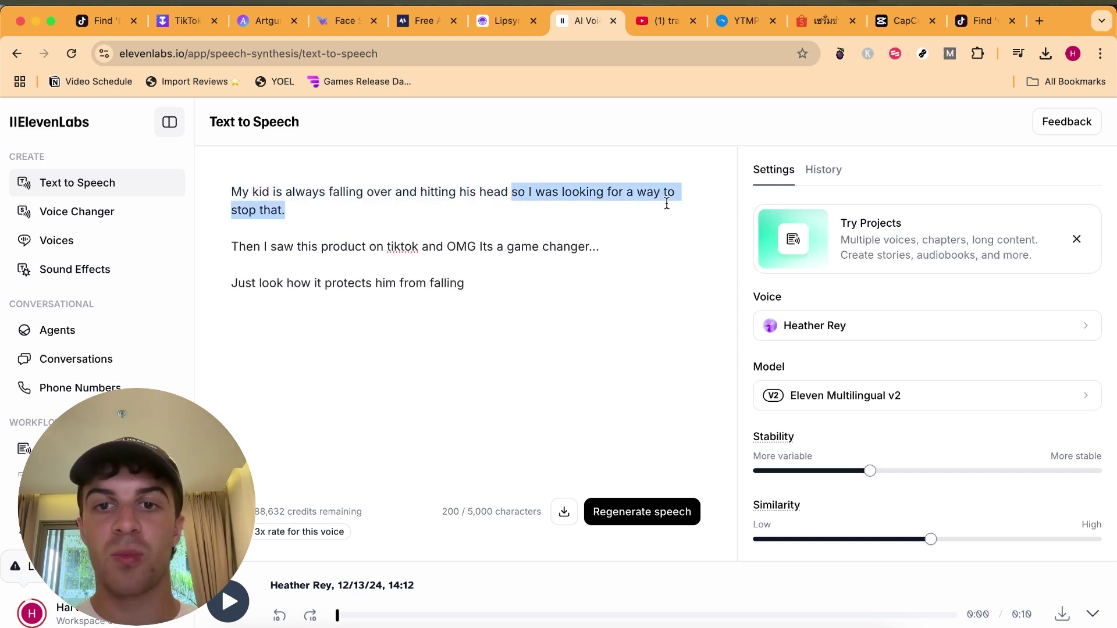
left_click(588, 202)
left_click_drag(232, 248, 575, 248)
left_click(592, 250)
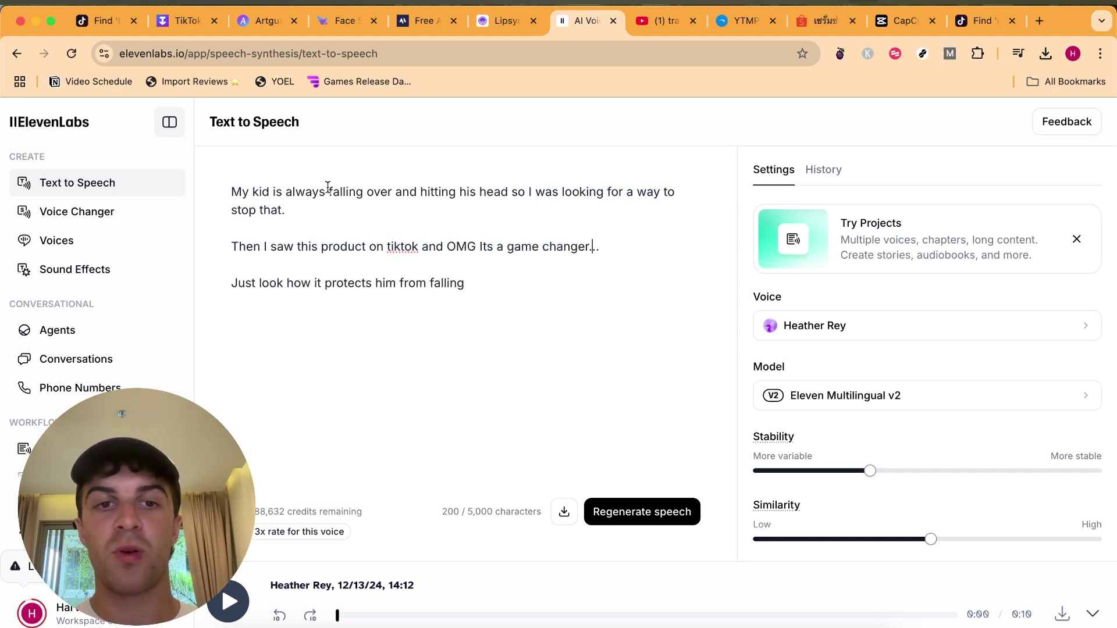
left_click_drag(238, 244, 586, 247)
left_click_drag(231, 283, 474, 283)
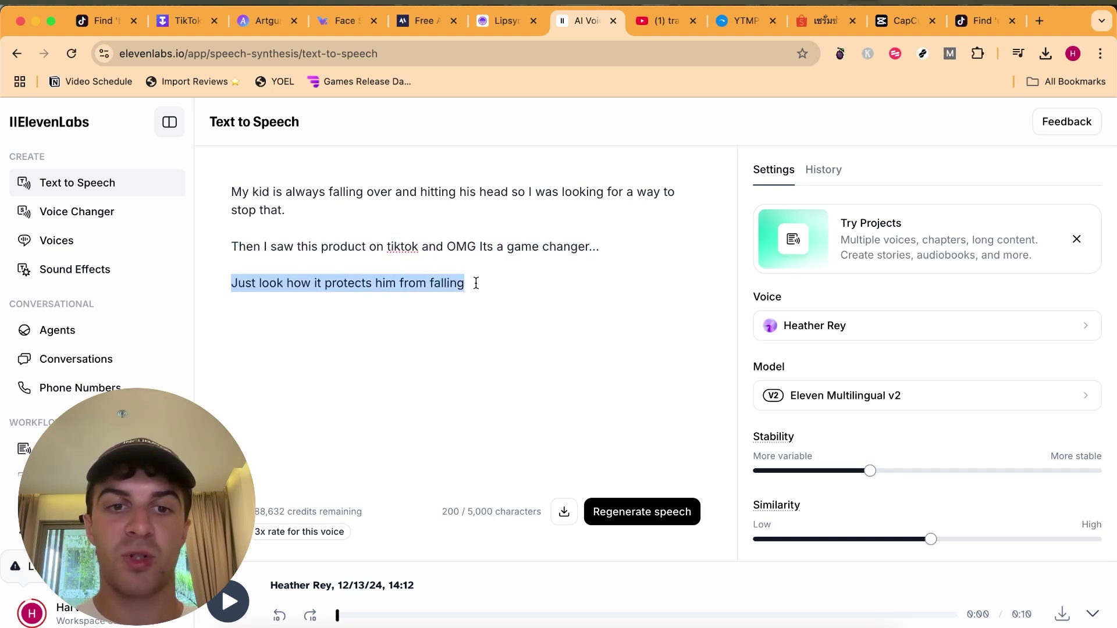
left_click(422, 282)
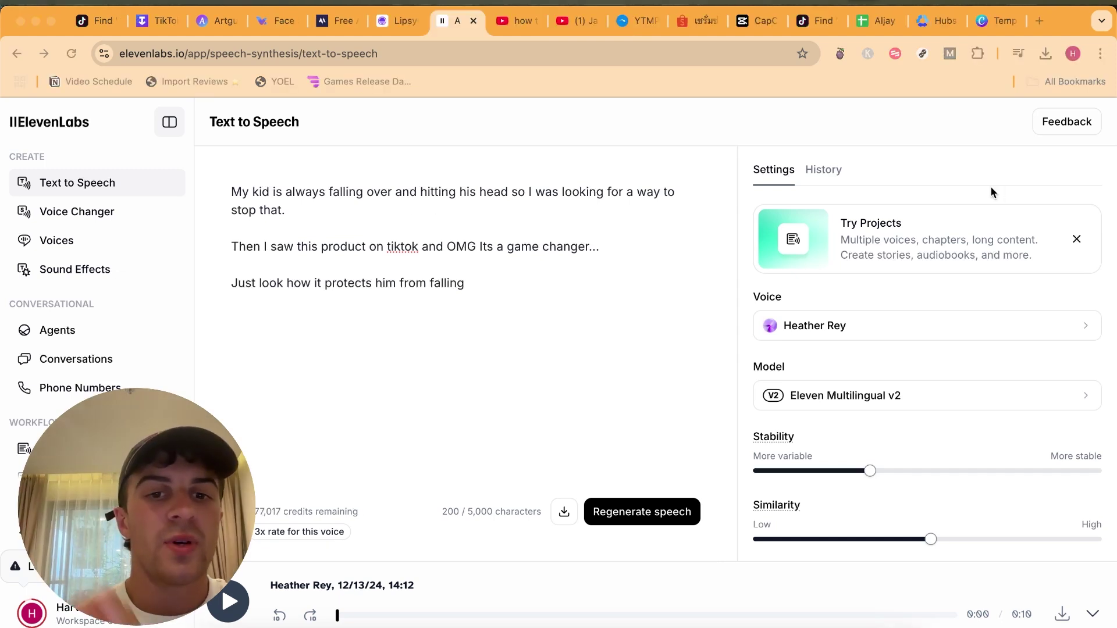
View the saved ElevenLabs voices, go back to Text to Speech and reread the script's opening sentence
left_click(971, 150)
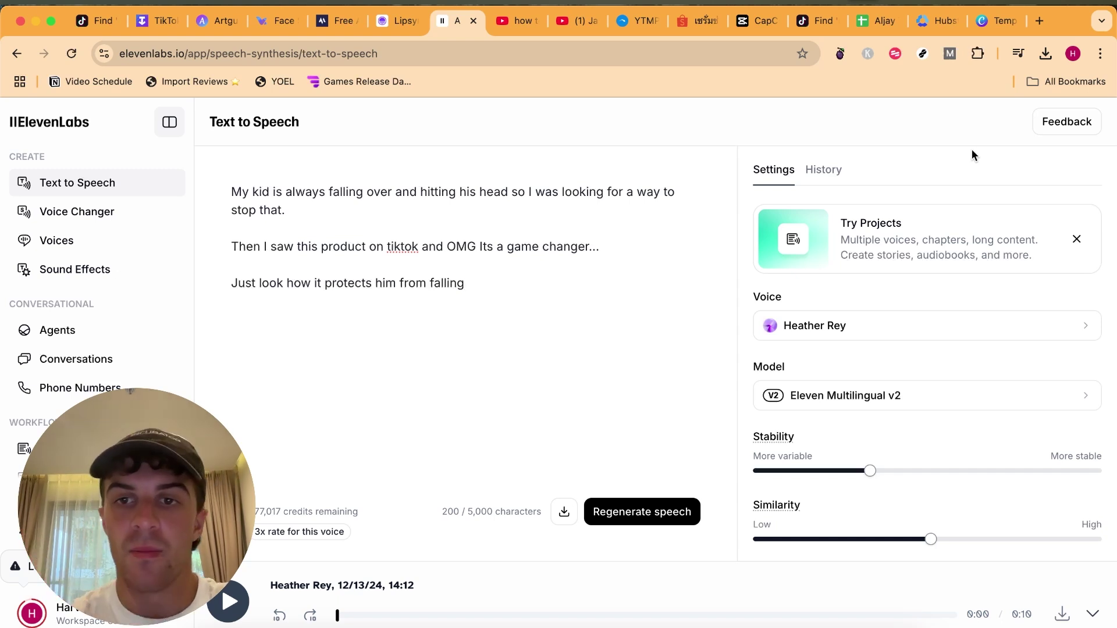
left_click(51, 244)
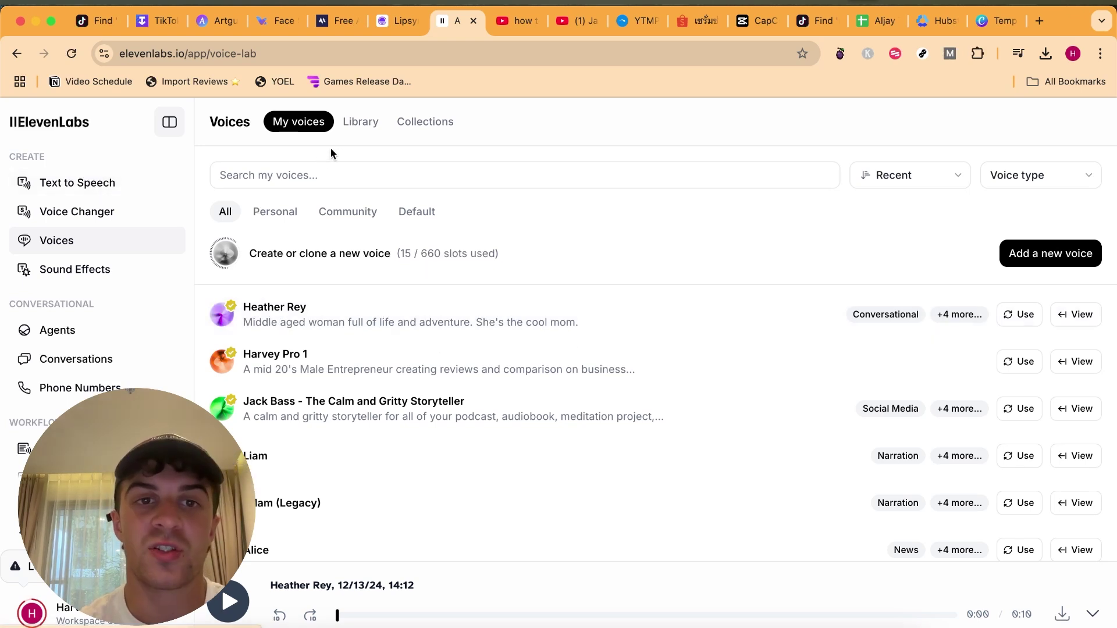
left_click(123, 182)
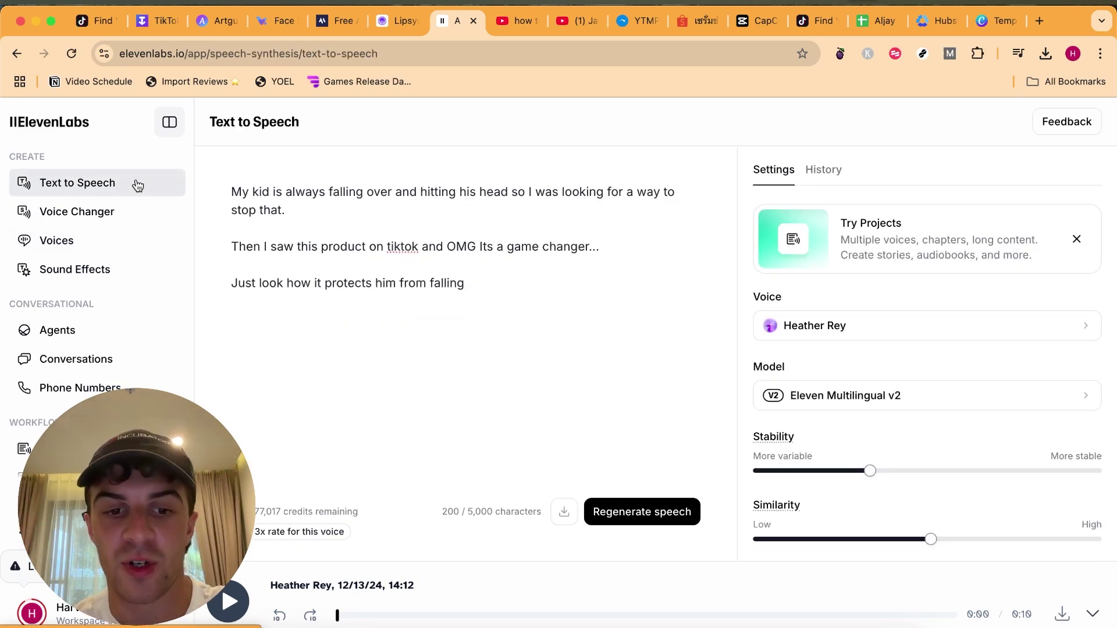
left_click(229, 192)
left_click_drag(228, 192, 356, 209)
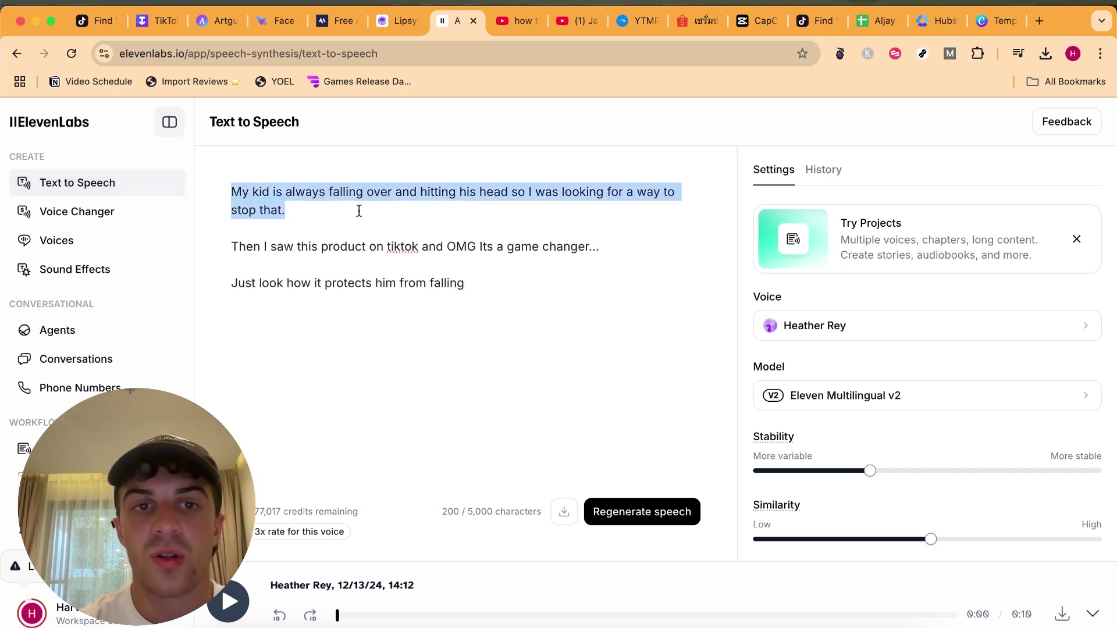
left_click(331, 192)
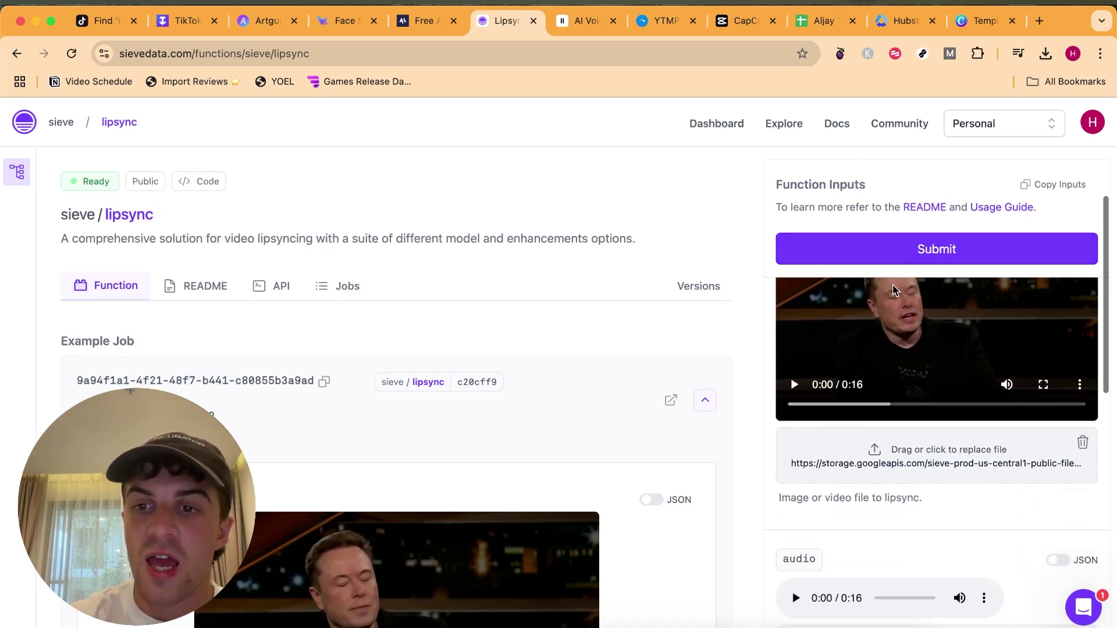
Replace the sample lipsync video with the downloaded "Mom talk" clip 79cb17de-9351-42c2-b4ce-93cac87d9d08.mp4
scroll(897, 349, "down", 3)
scroll(894, 384, "up", 2)
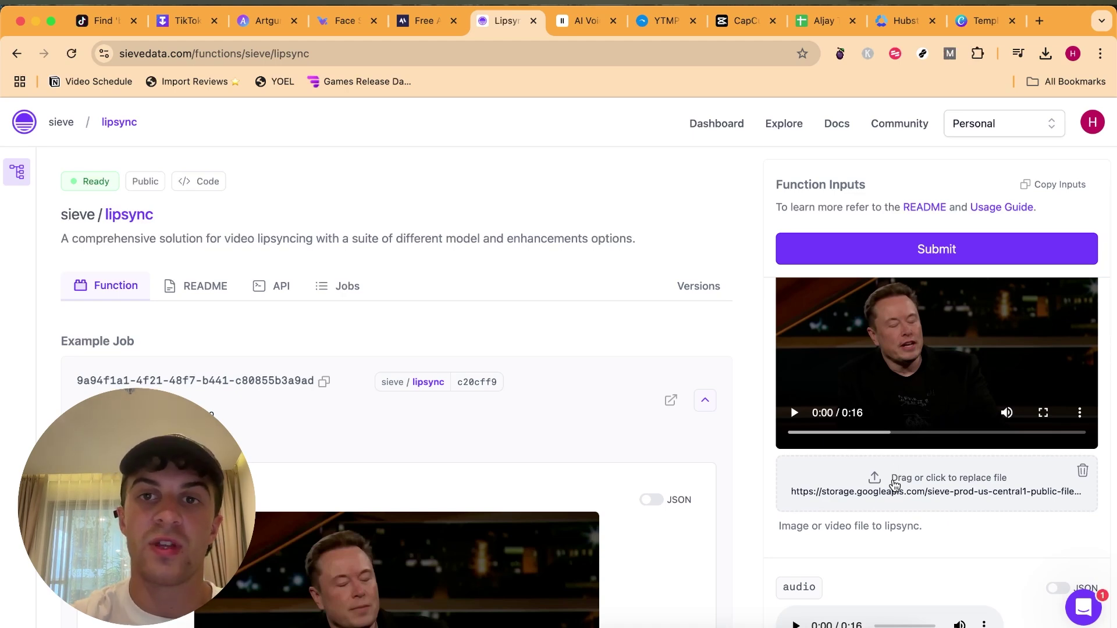
left_click(1046, 54)
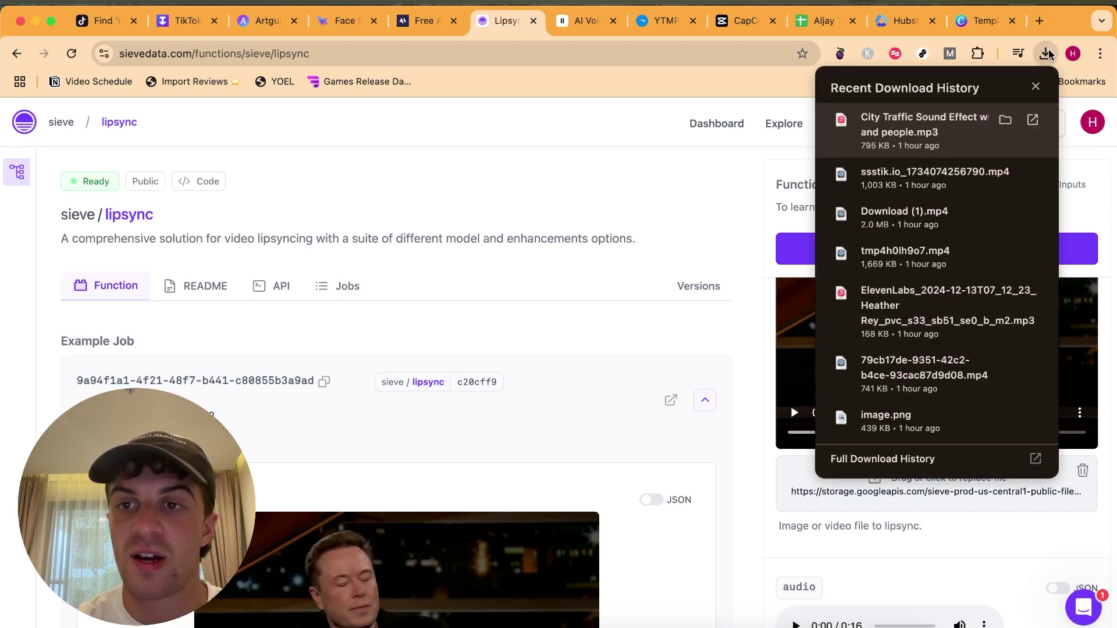
left_click(1005, 368)
key("space")
key("space")
left_click_drag(341, 235, 937, 487)
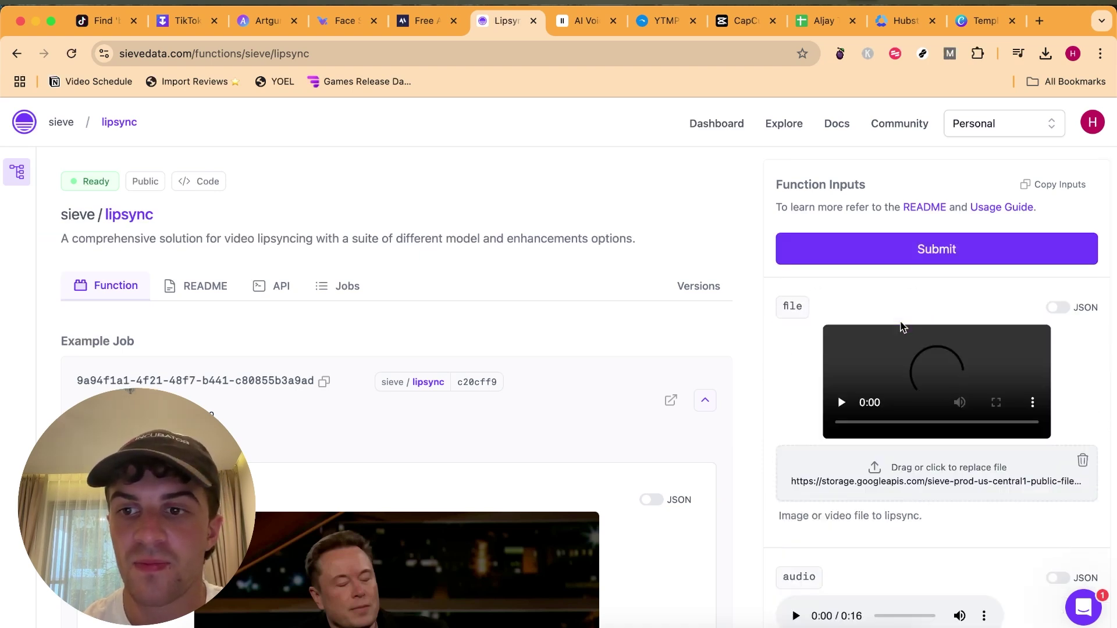
Remove the sample audio from the lipsync inputs and upload the downloaded ElevenLabs voiceover MP3 in its place
scroll(917, 406, "down", 5)
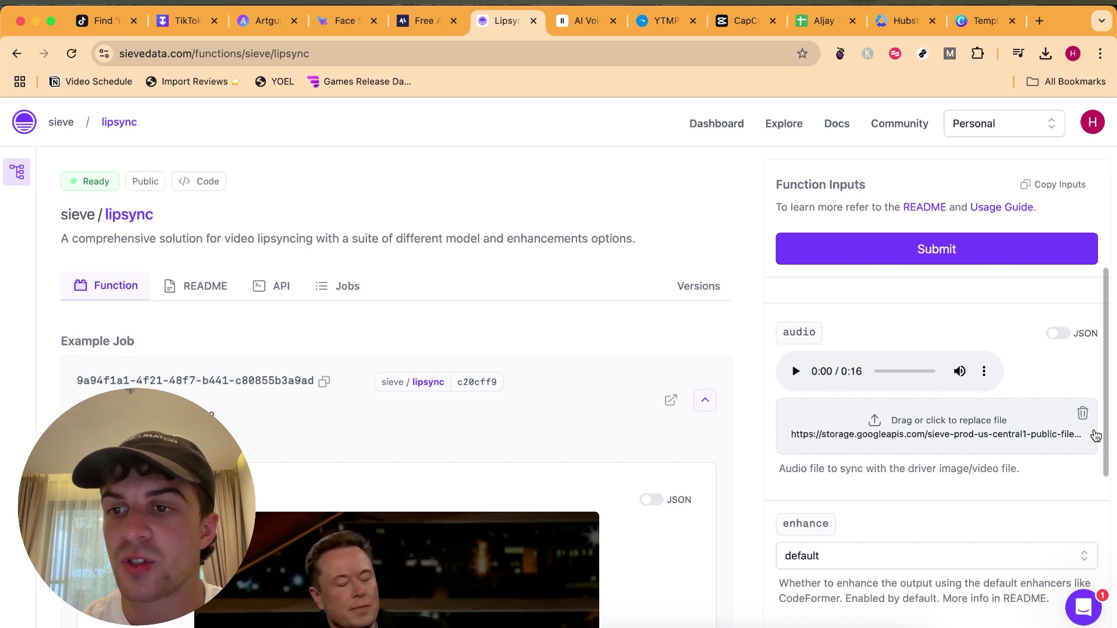
scroll(1085, 418, "up", 2)
left_click(1078, 525)
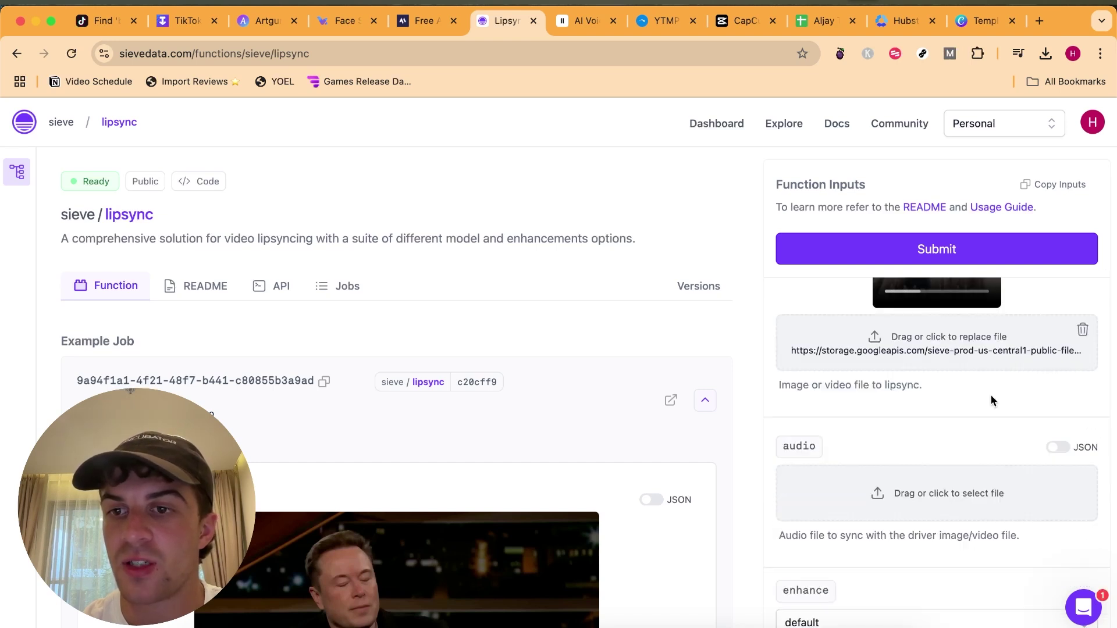
scroll(978, 374, "up", 1)
scroll(938, 341, "down", 1)
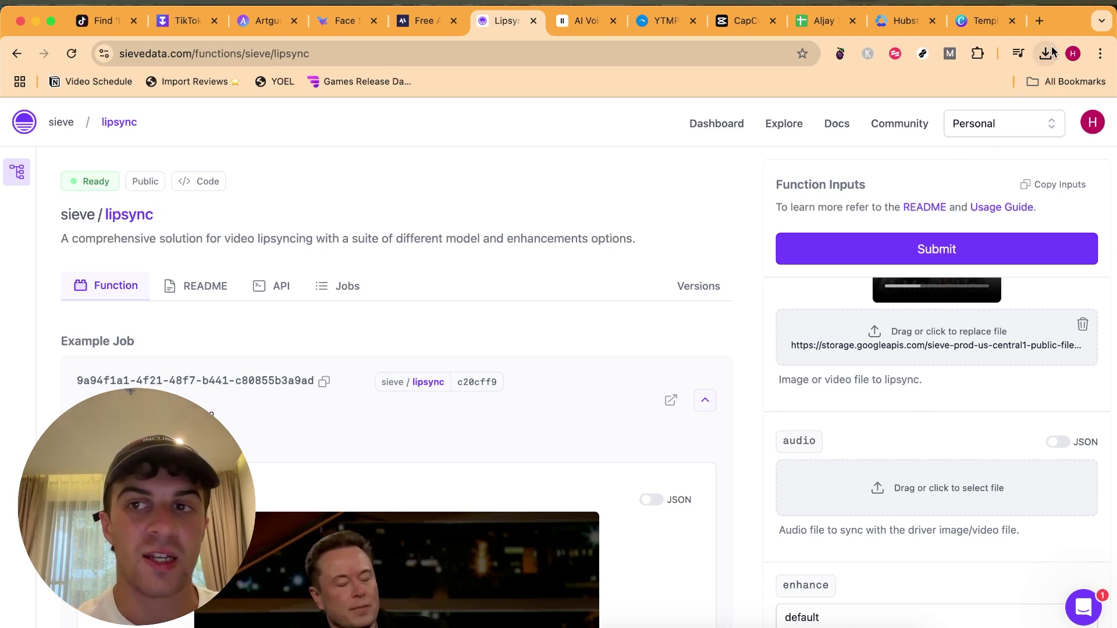
left_click_drag(1052, 52, 964, 480)
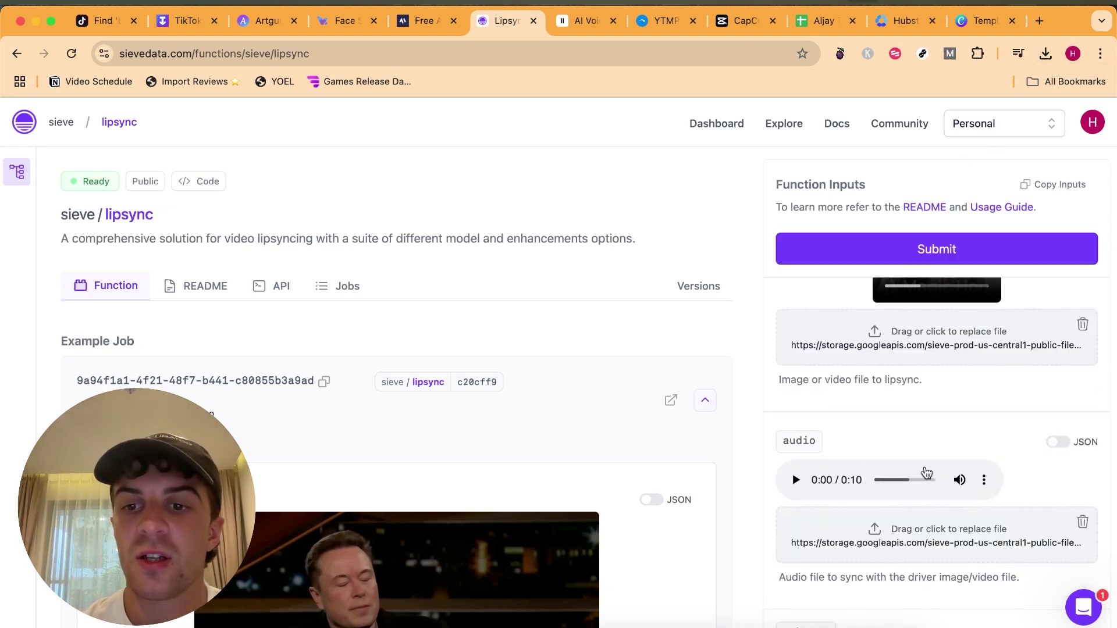
Review the lipsync inputs, including the video, audio, enhance, backend and downsample settings
scroll(925, 472, "up", 4)
scroll(941, 557, "down", 7)
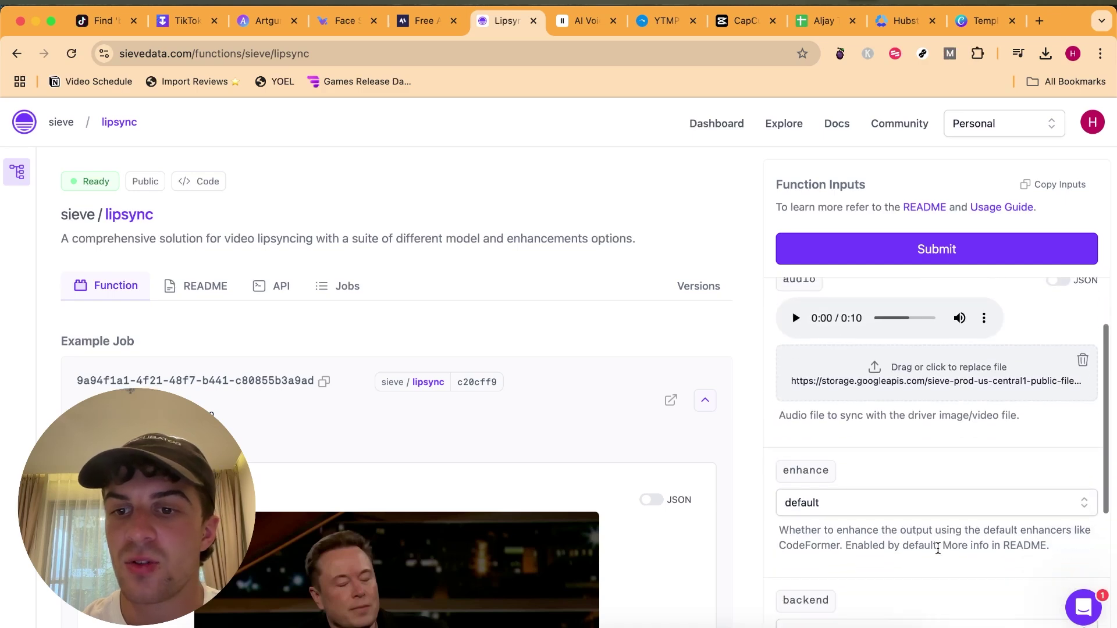
scroll(938, 548, "down", 5)
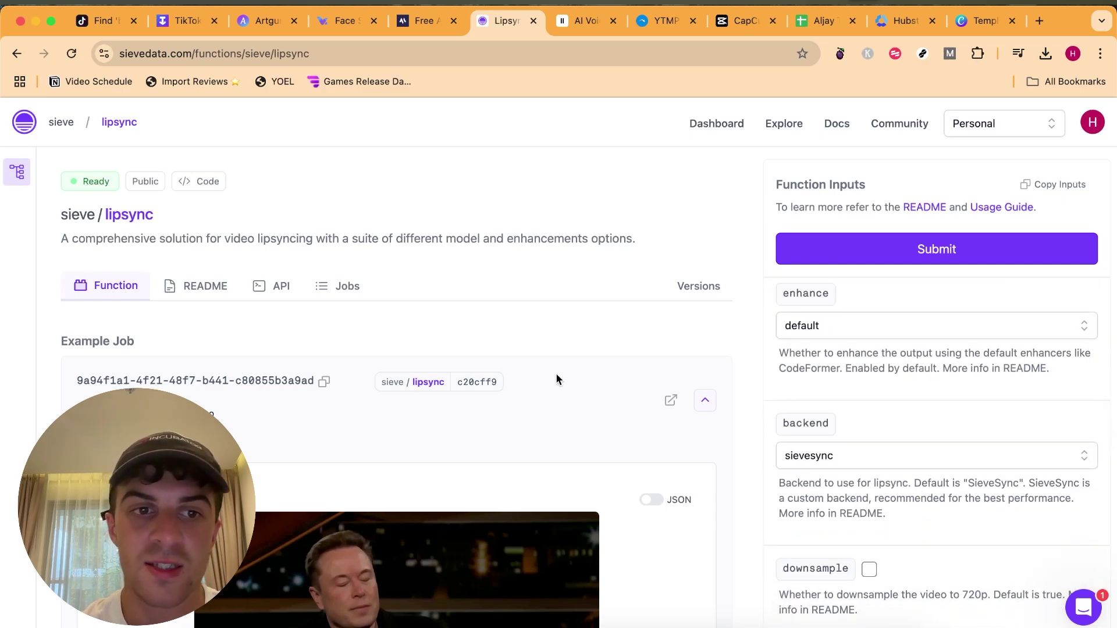
scroll(556, 374, "down", 4)
scroll(930, 417, "up", 5)
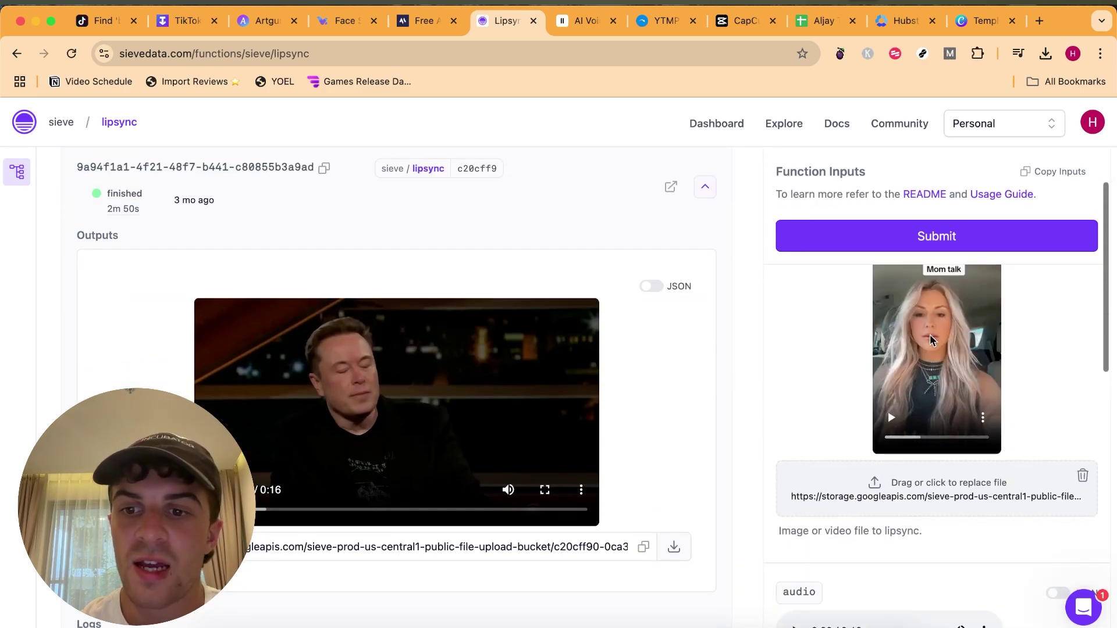
Submit the lipsync job with the sievesync backend, downsample off and cut_by set to audio, and check the current job's progress
scroll(814, 438, "down", 5)
scroll(658, 403, "down", 5)
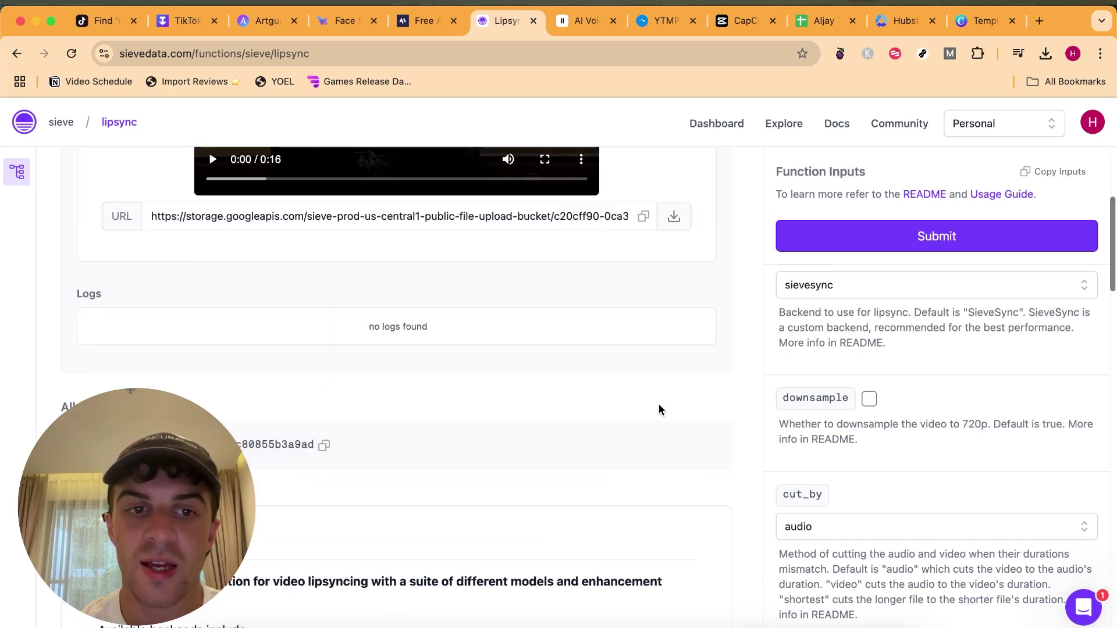
scroll(658, 404, "up", 10)
left_click(936, 249)
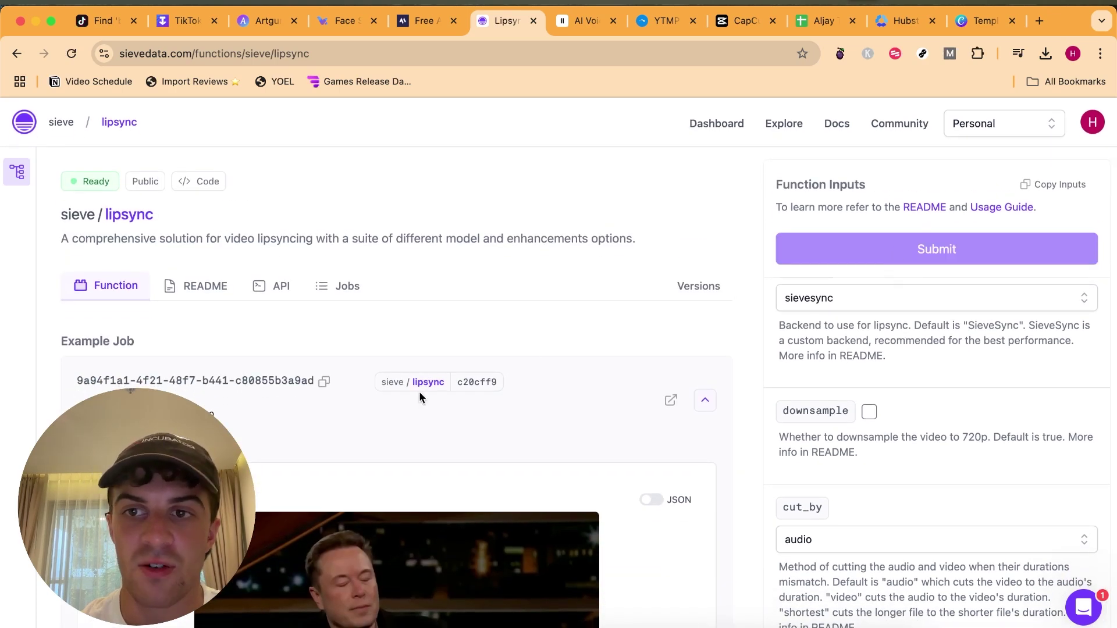
scroll(446, 389, "down", 1)
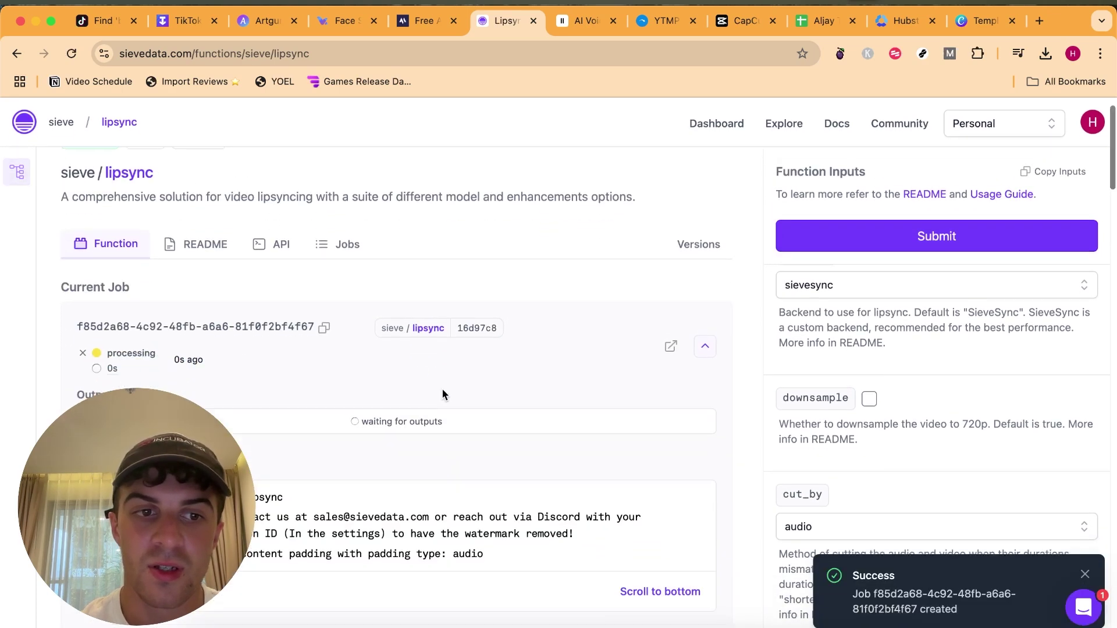
scroll(442, 389, "down", 2)
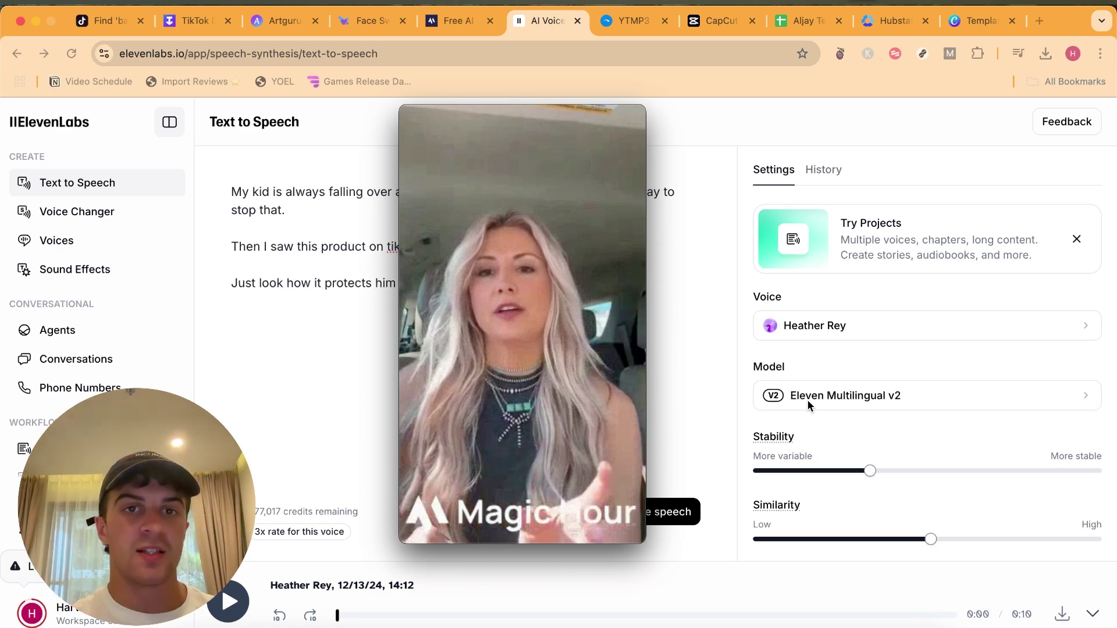
Close the preview of the lipsynced video tmp4h0lh9o7.mp4
mouse_move(411, 120)
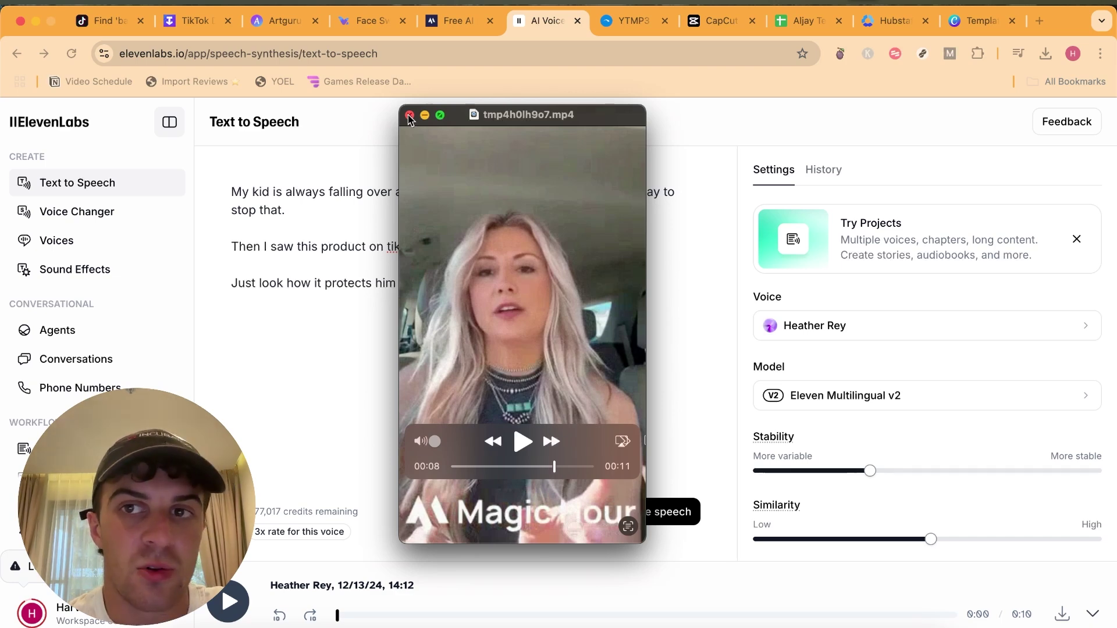
left_click(410, 115)
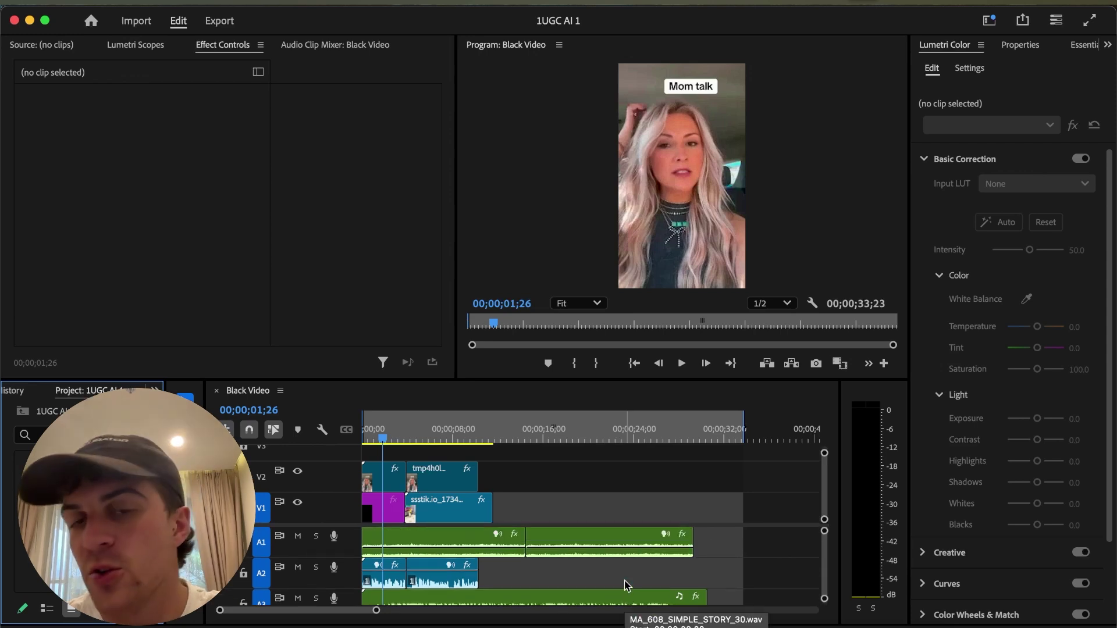
Switch to Premiere Pro, solo audio track A1, scrub the opening shot to 00;00;03;17 to hear it alone, and turn solo off
scroll(625, 585, "down", 1)
scroll(625, 585, "up", 1)
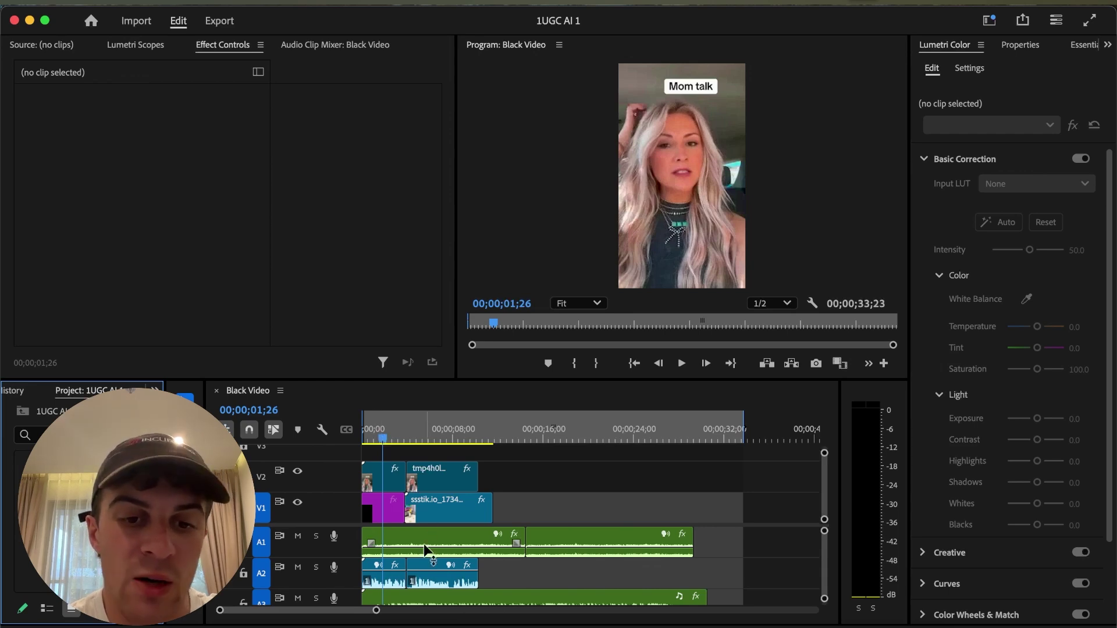
left_click(315, 535)
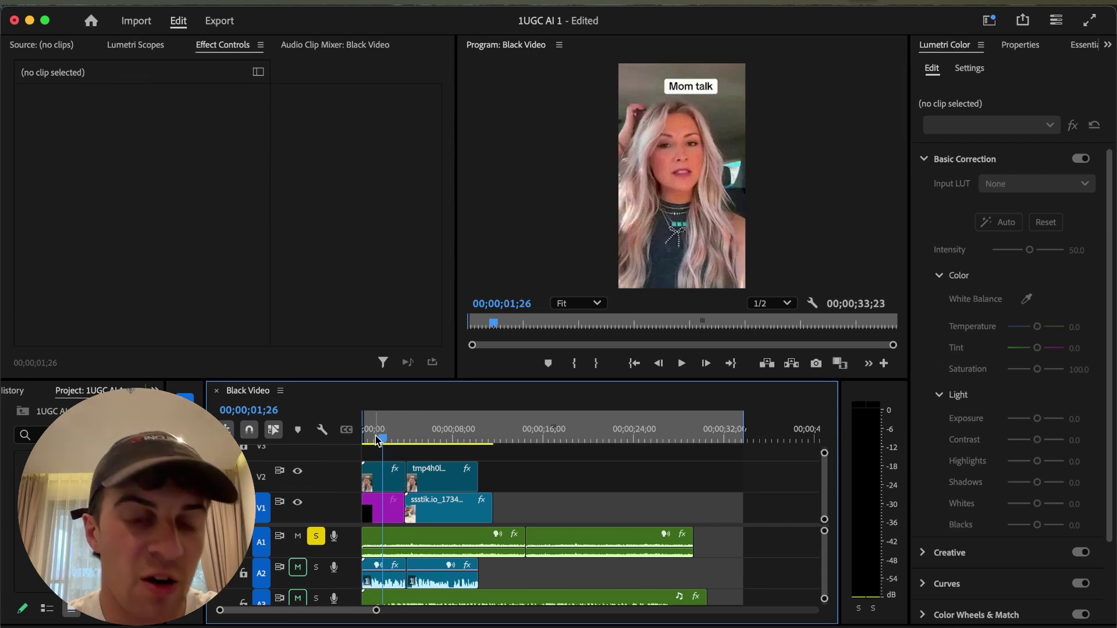
left_click_drag(377, 440, 402, 440)
left_click(316, 537)
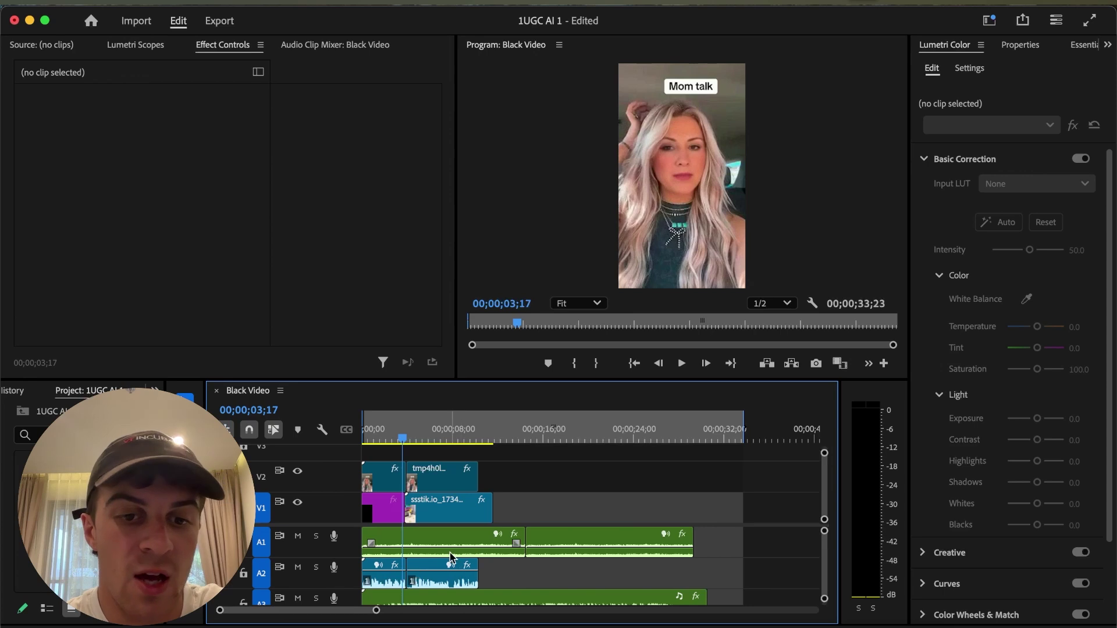
Solo the music track A3, play the Black Video sequence briefly from the start to hear the music, and turn solo off
scroll(407, 565, "down", 3)
scroll(407, 576, "up", 1)
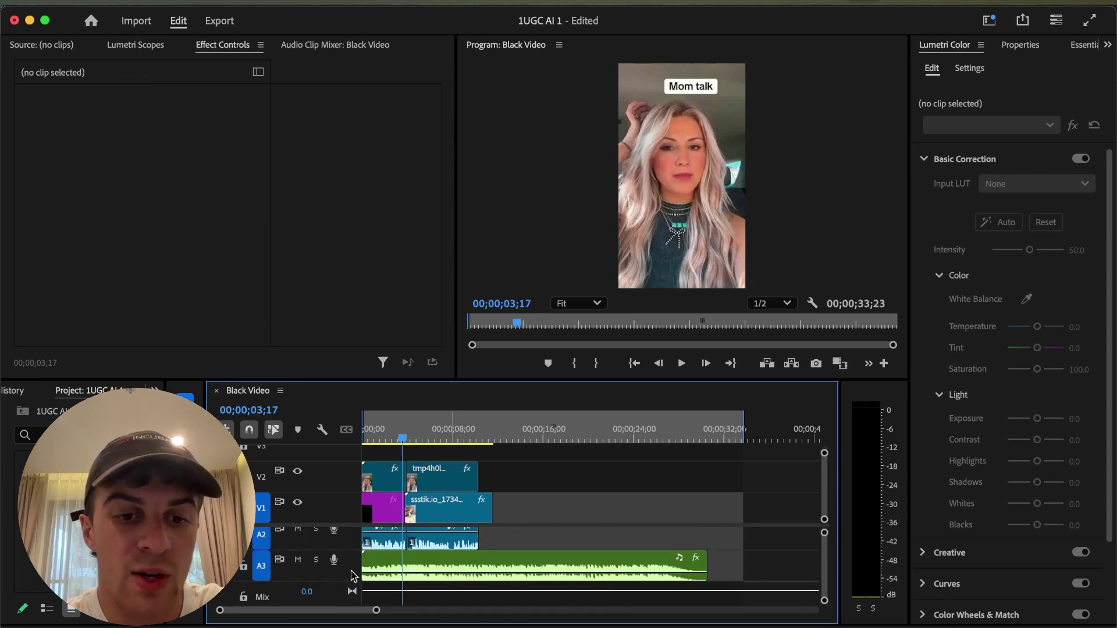
left_click(316, 560)
left_click_drag(387, 435, 340, 433)
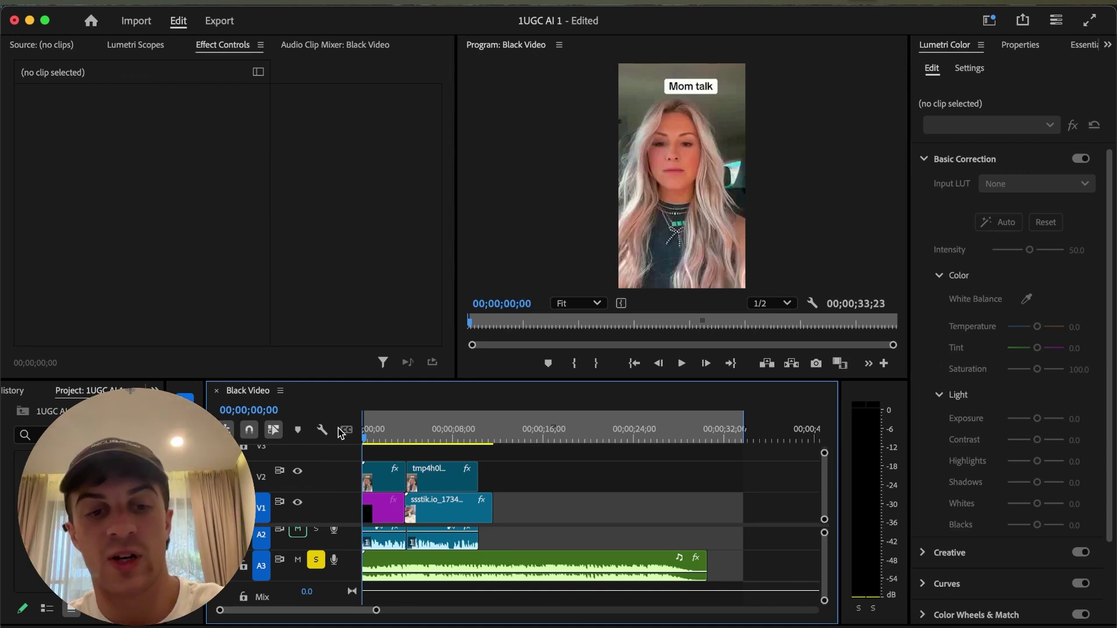
key("space")
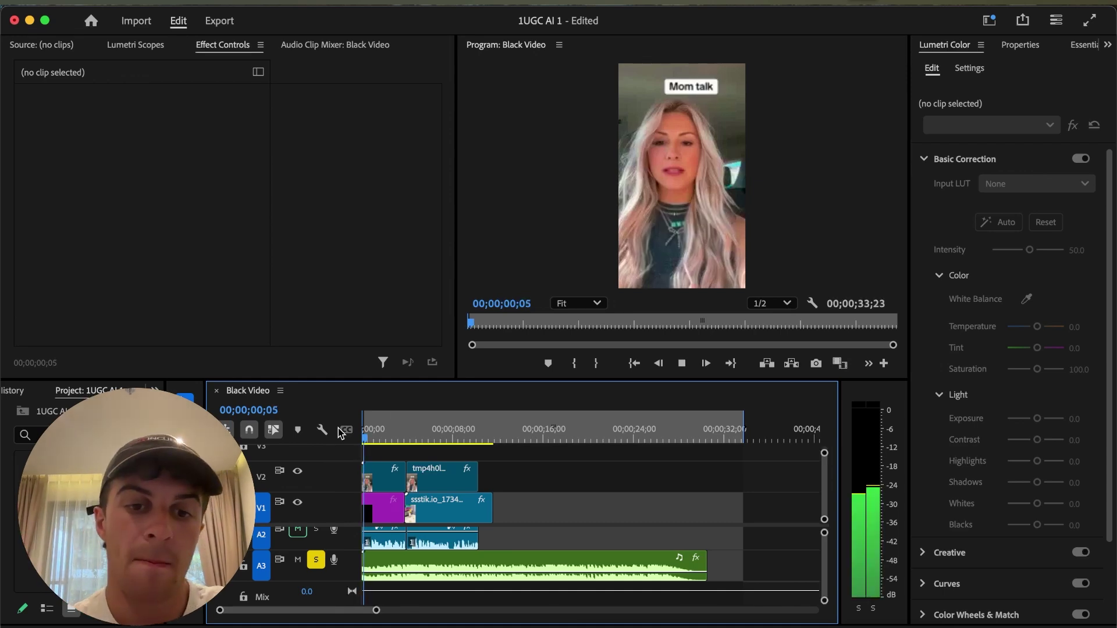
key("space")
scroll(355, 436, "up", 2)
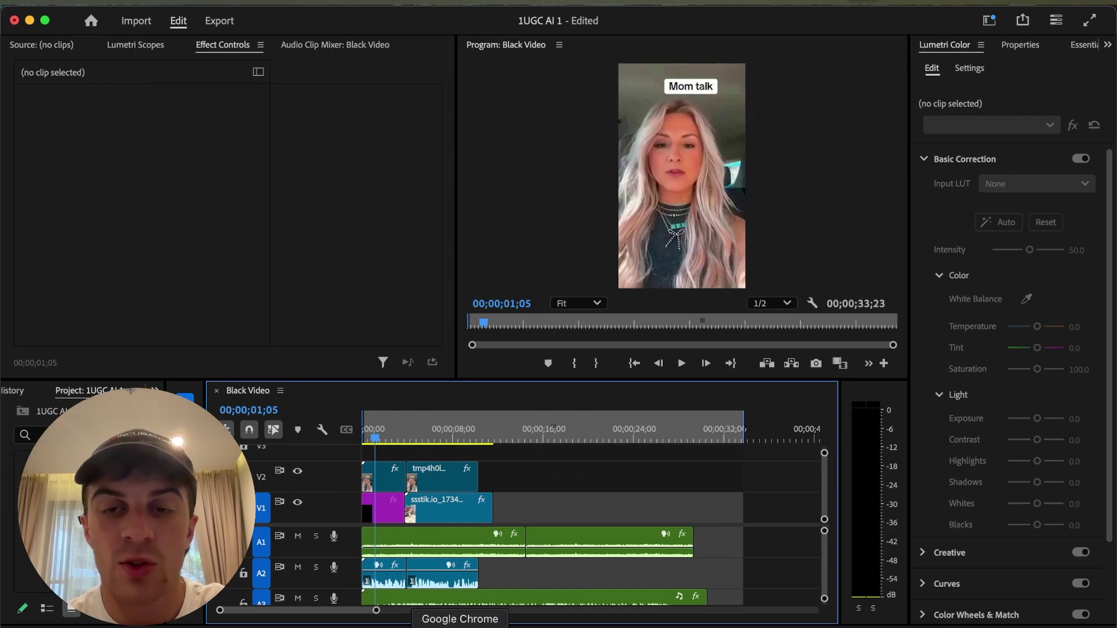
Switch to Google Chrome and play part of the TikTok baby head protector video used as product footage
left_click(465, 623)
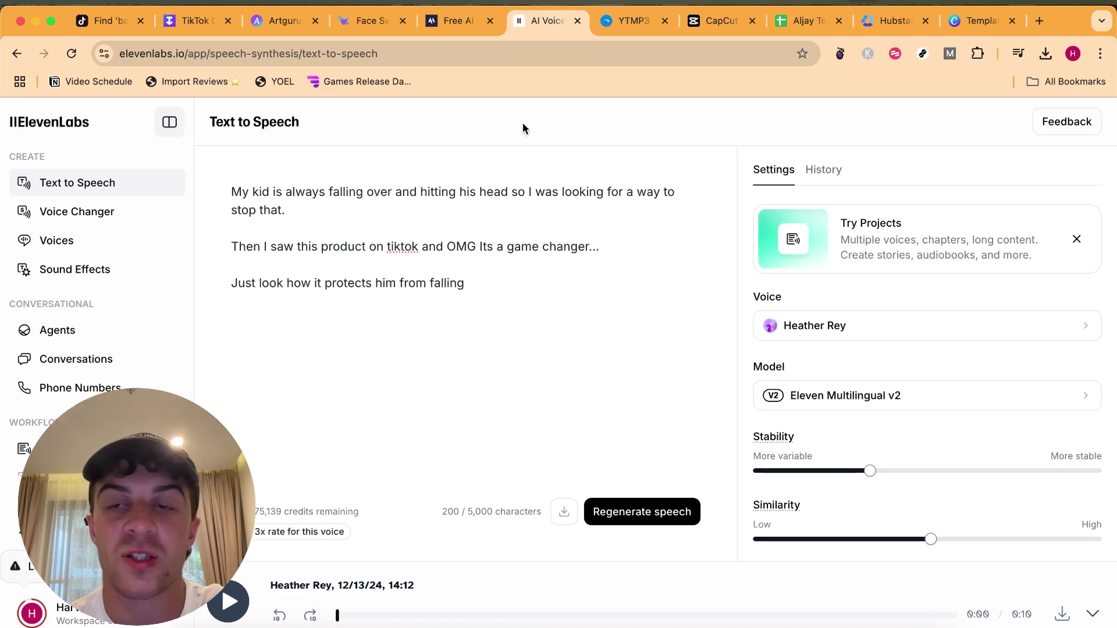
left_click(113, 29)
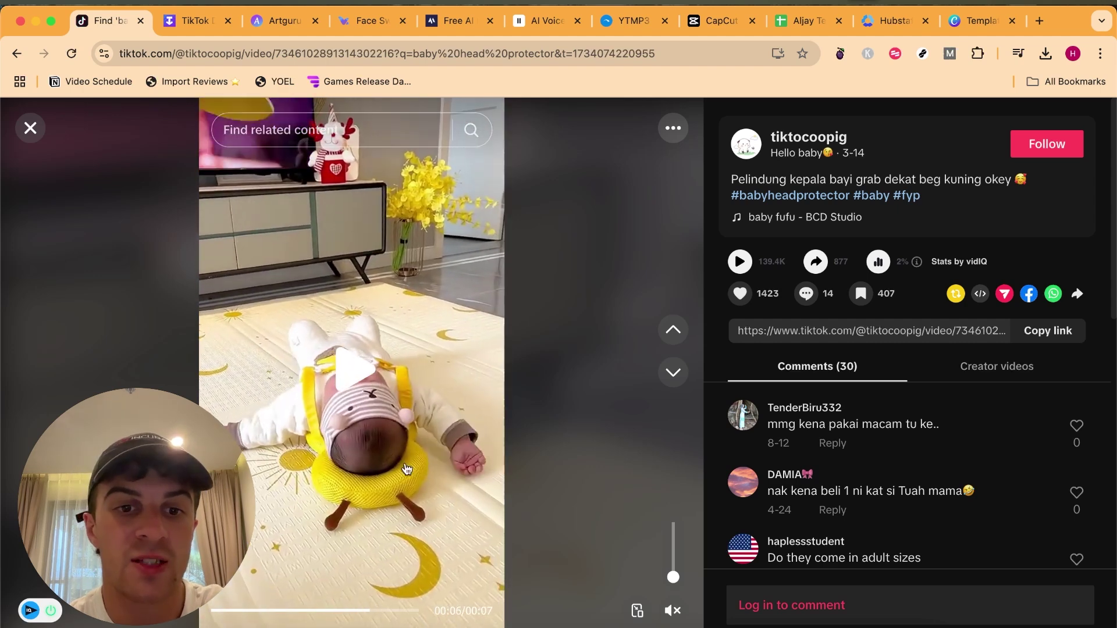
left_click(344, 387)
left_click(344, 390)
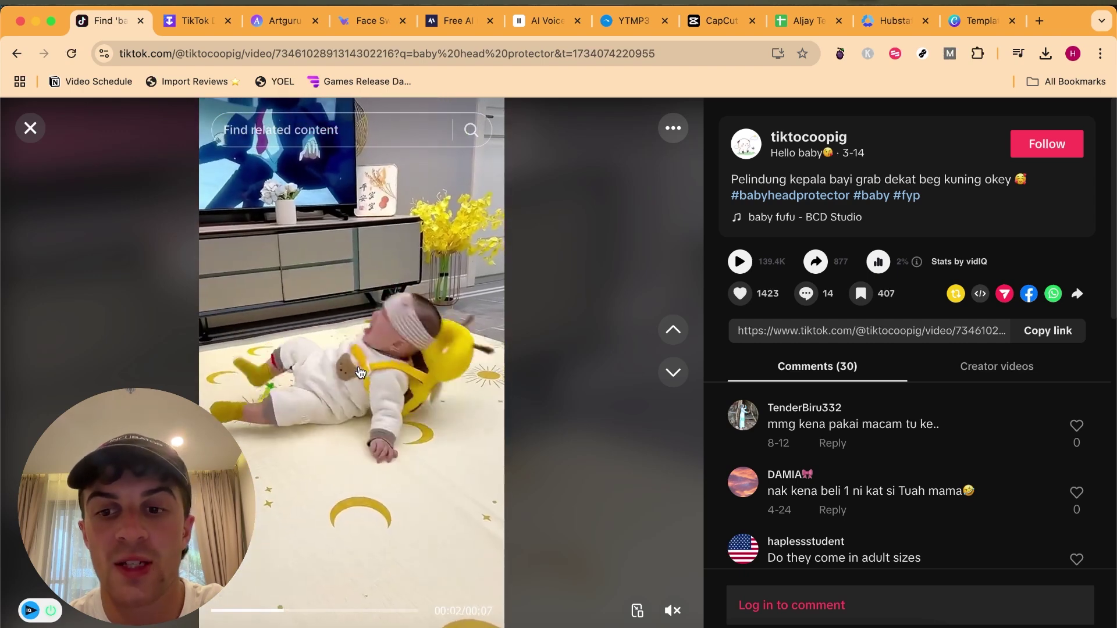
left_click(361, 373)
Return to Premiere Pro and scrub the Black Video sequence from the opening talking shot to the product footage at 00;00;04;23
left_click(755, 624)
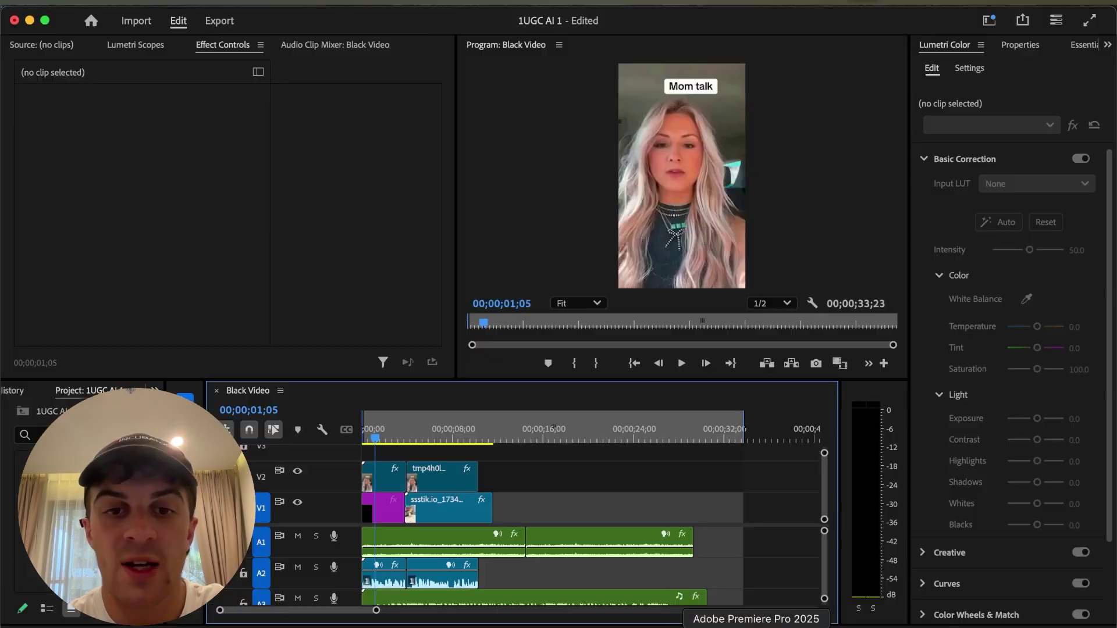
left_click_drag(373, 435, 378, 436)
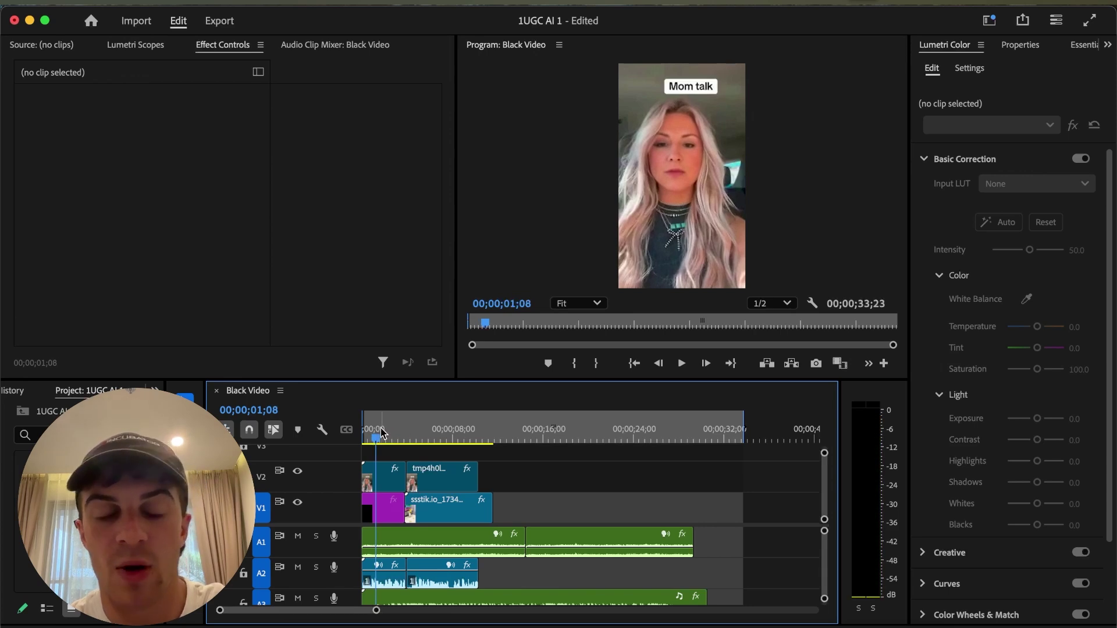
left_click_drag(381, 433, 418, 433)
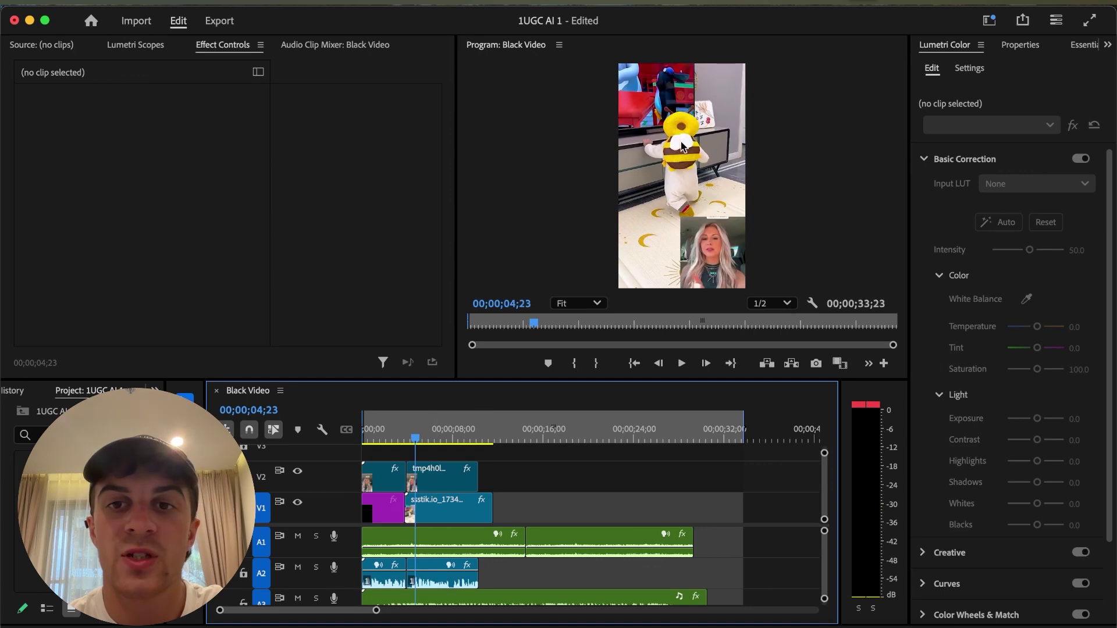